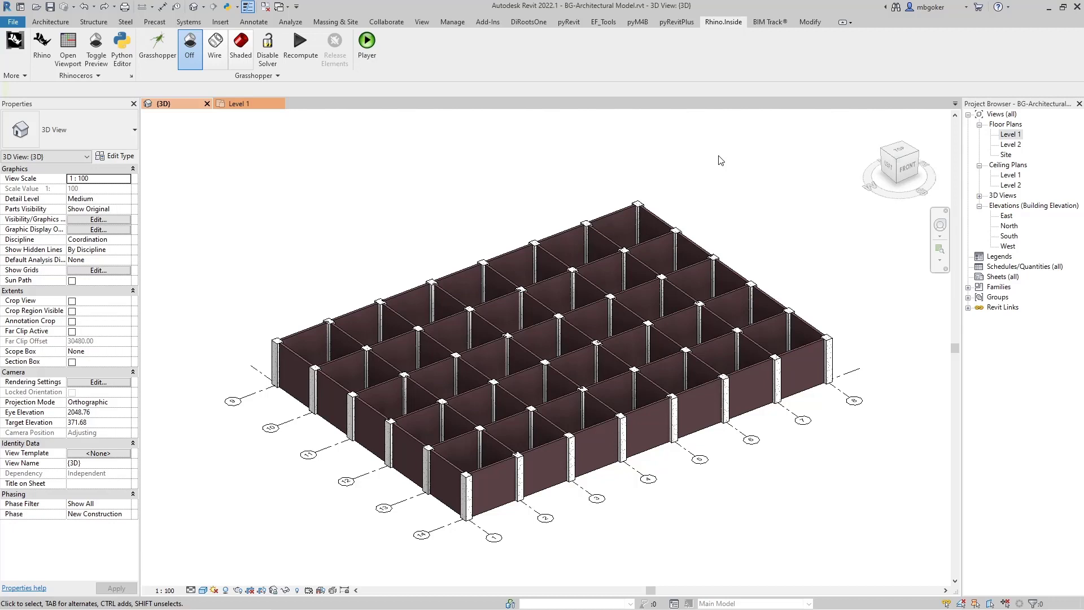
Select and then deselect the linked structural model in the Revit 3D view
click(835, 357)
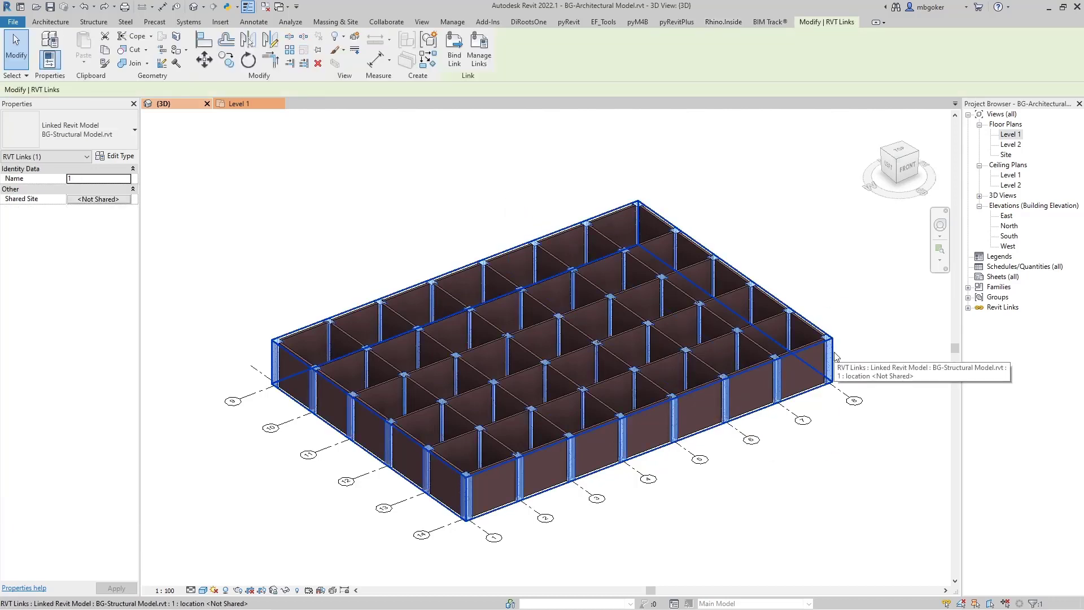
click(720, 504)
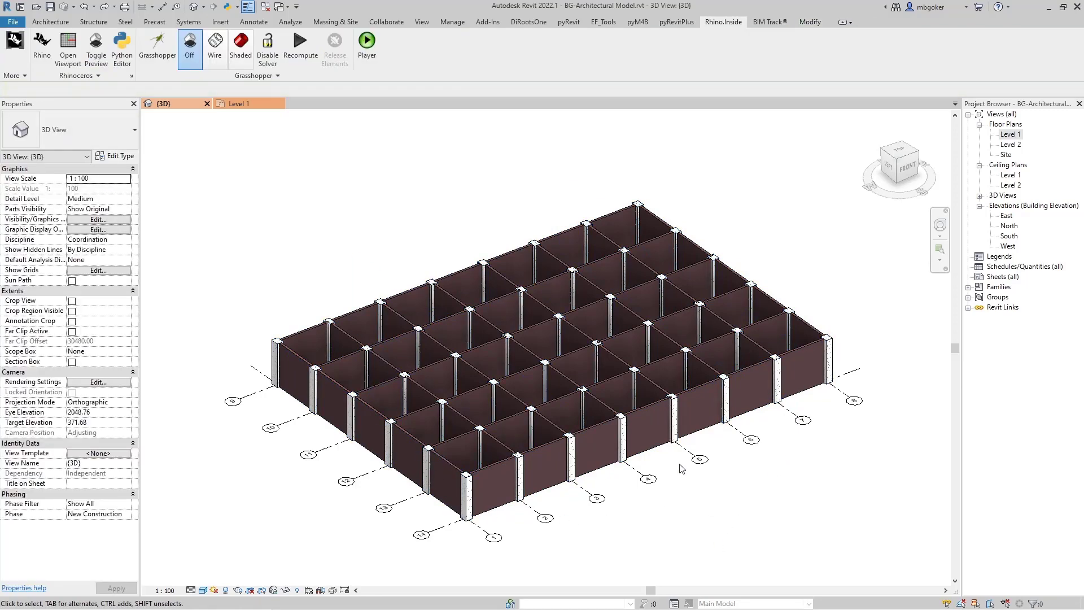
scroll(667, 407, up, 4)
scroll(665, 395, up, 2)
scroll(665, 395, down, 2)
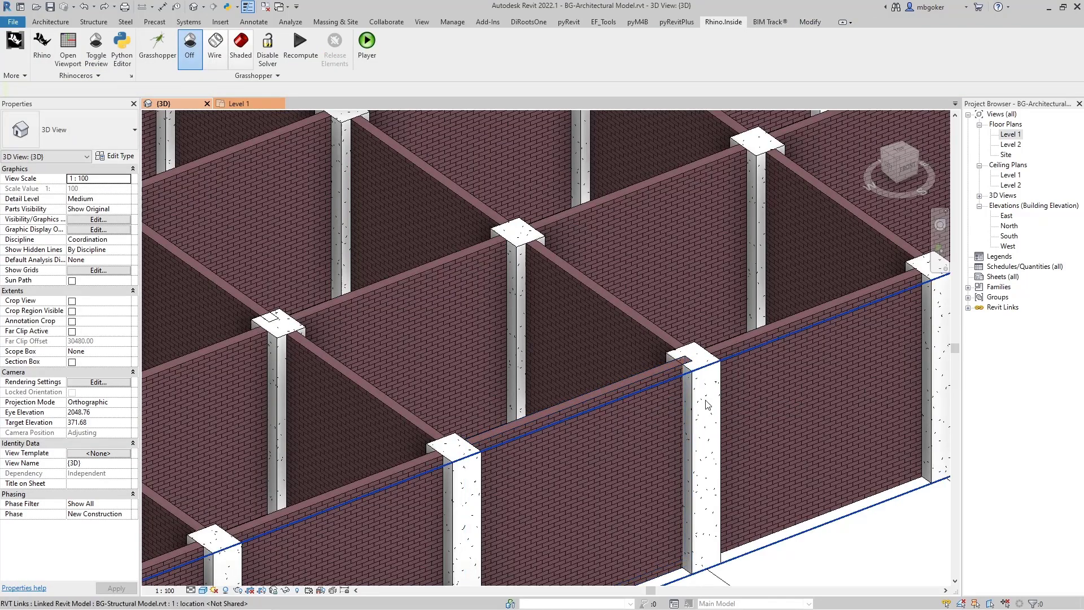
scroll(714, 412, down, 3)
scroll(711, 412, down, 3)
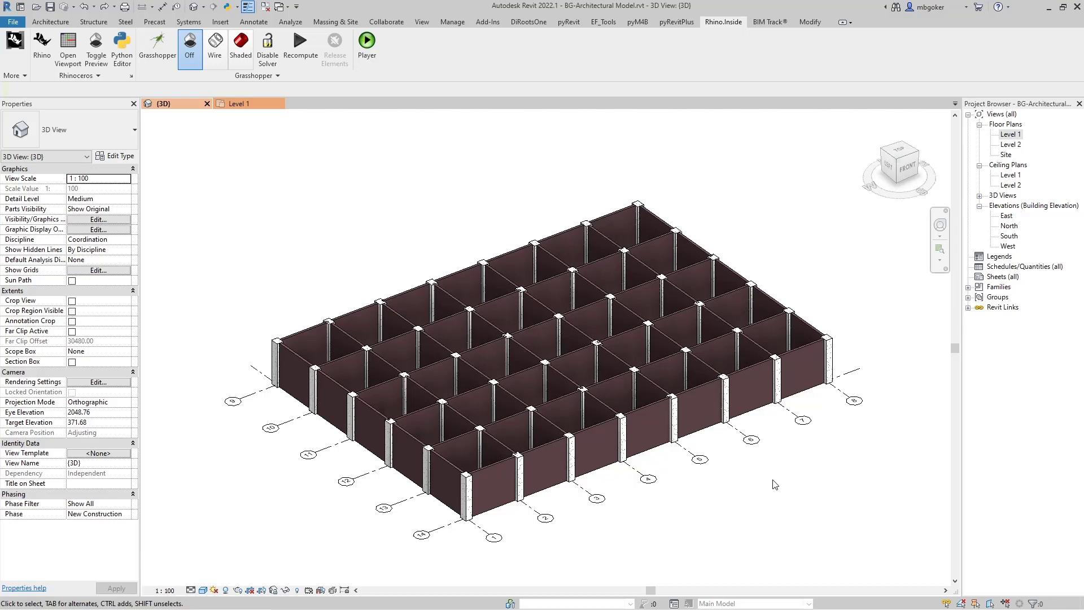
Open Grasshopper and replace BG-FindIntersectingElements with a new empty definition
click(175, 67)
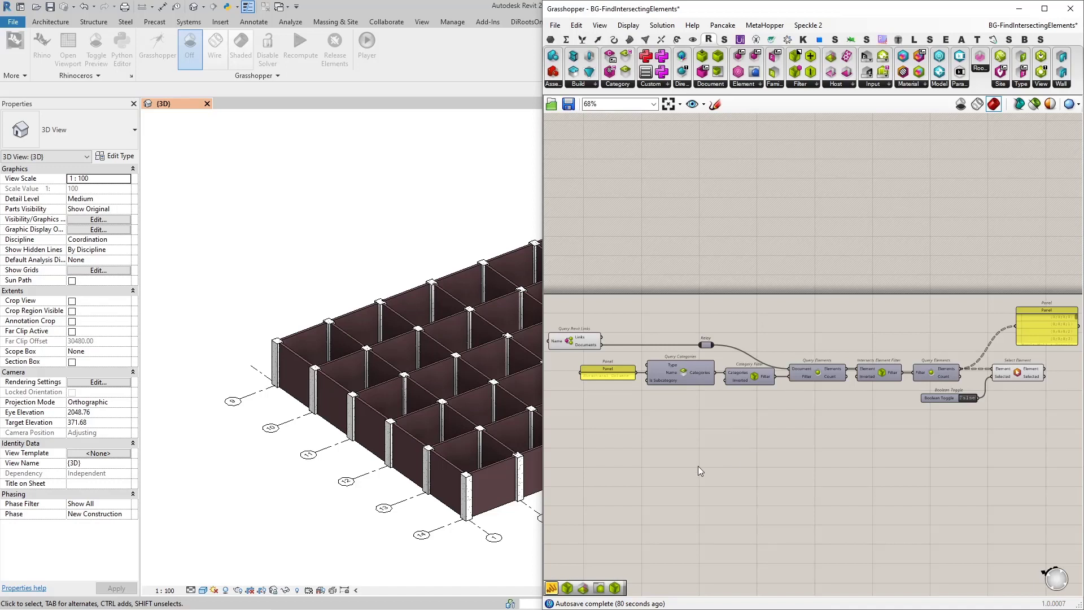
right_drag(699, 471, 716, 464)
key(ctrl+n)
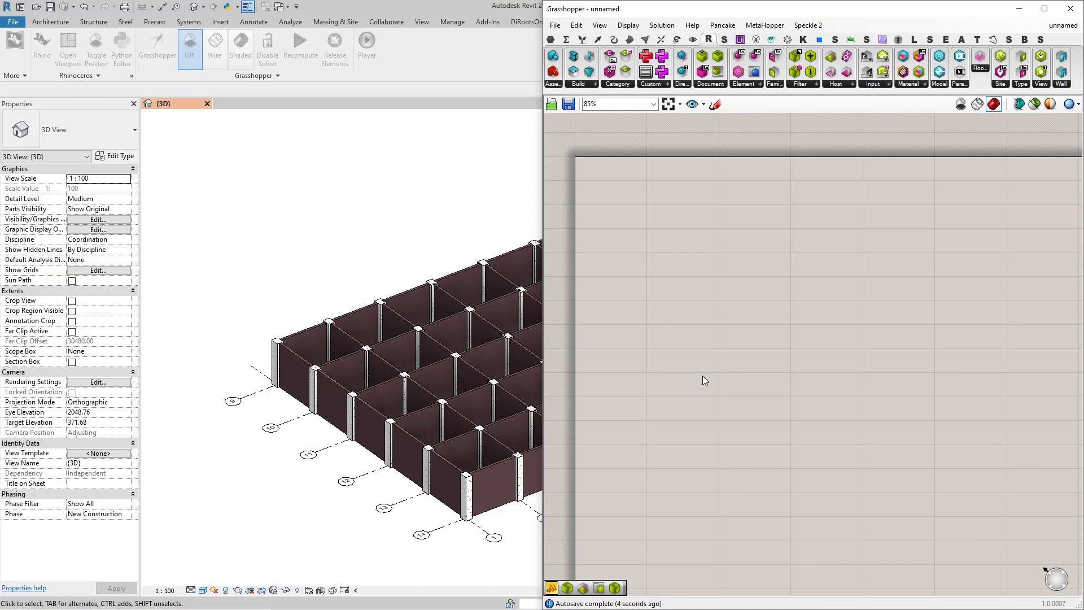
scroll(702, 376, up, 2)
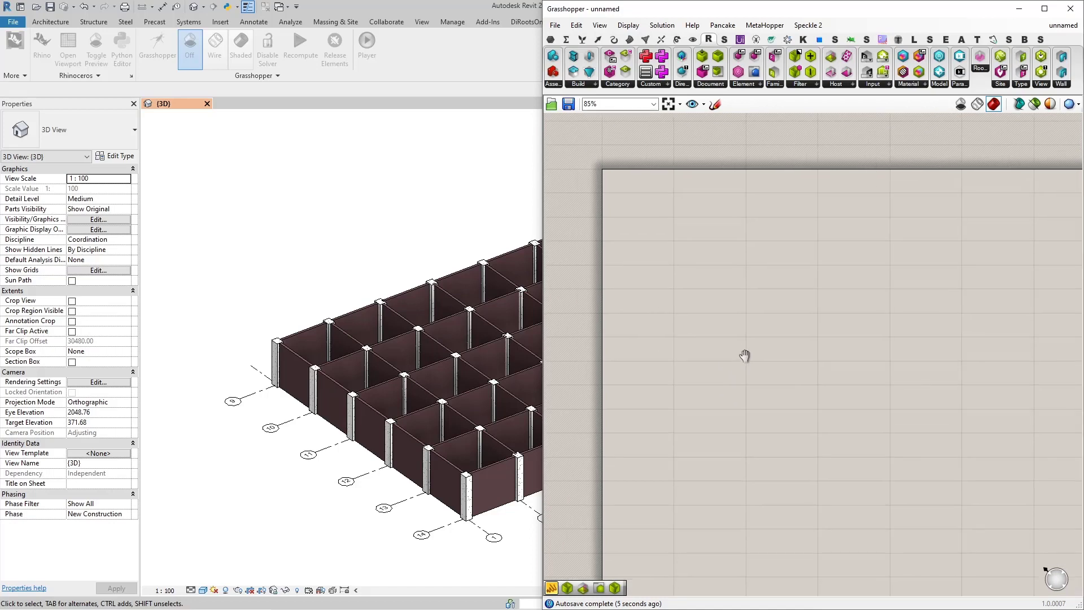
Place a Query Categories component on the canvas
double_click(717, 283)
text(query cate)
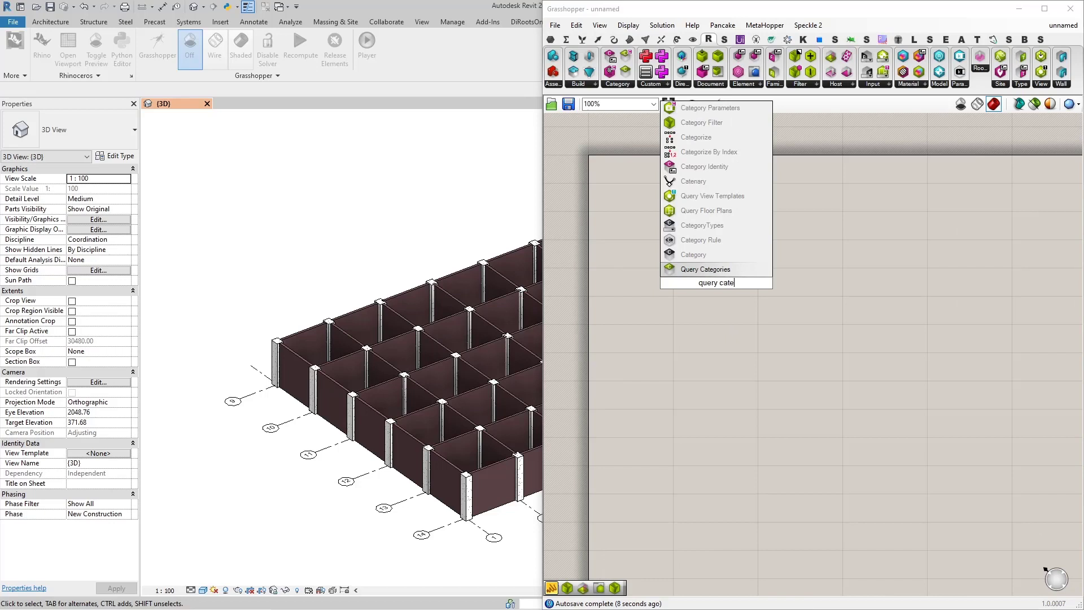
key(Return)
scroll(711, 282, up, 3)
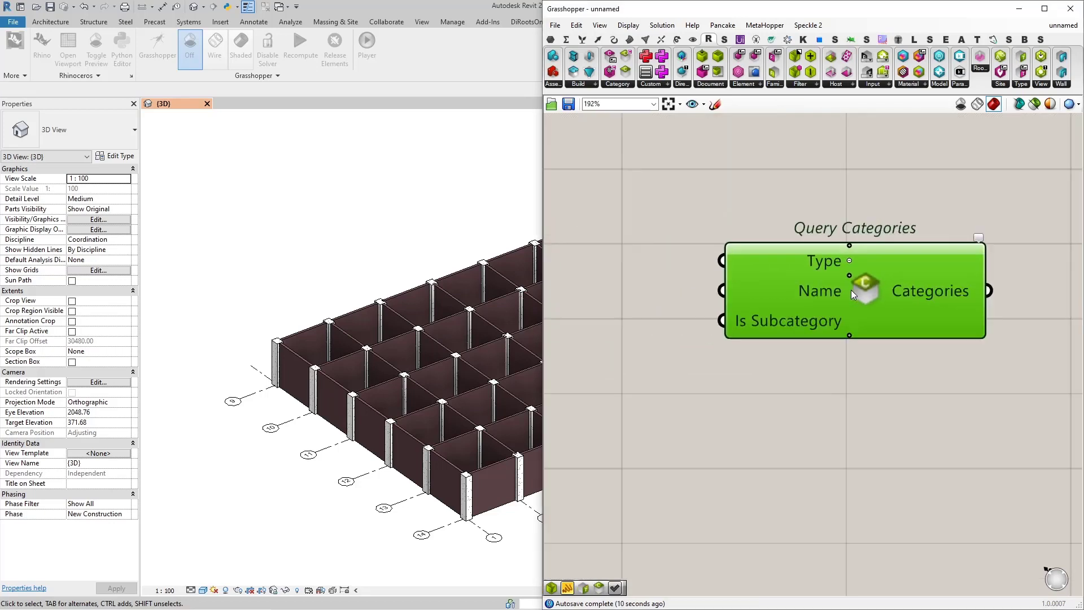
scroll(851, 290, down, 2)
click(663, 268)
Add a 'Structural Columns' panel and wire it into the Name input
double_click(662, 269)
text(//*S)
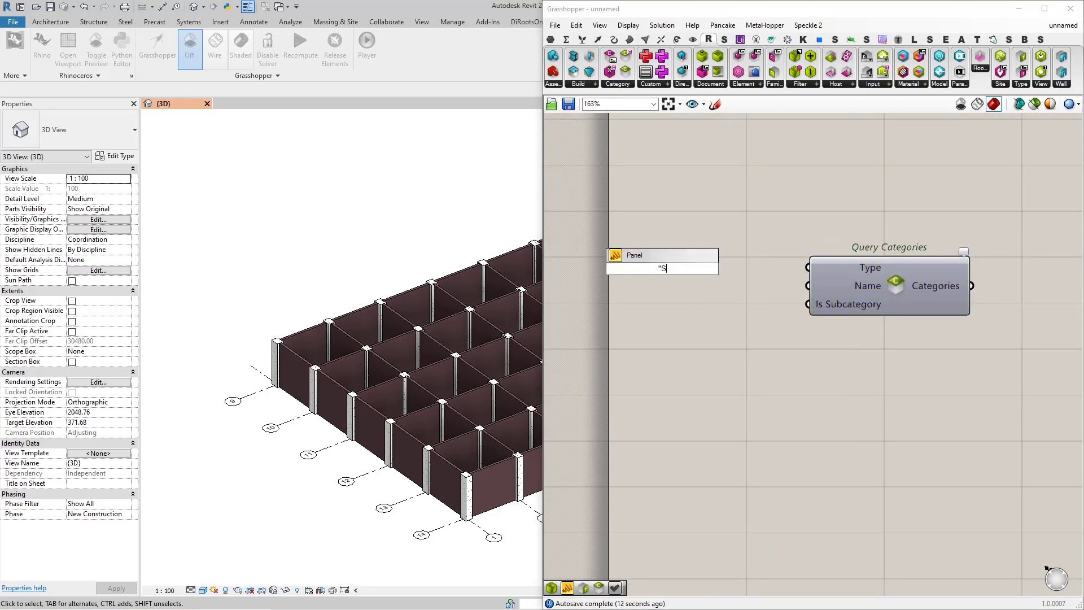
text(tructural Colum)
text(ns)
key(Return)
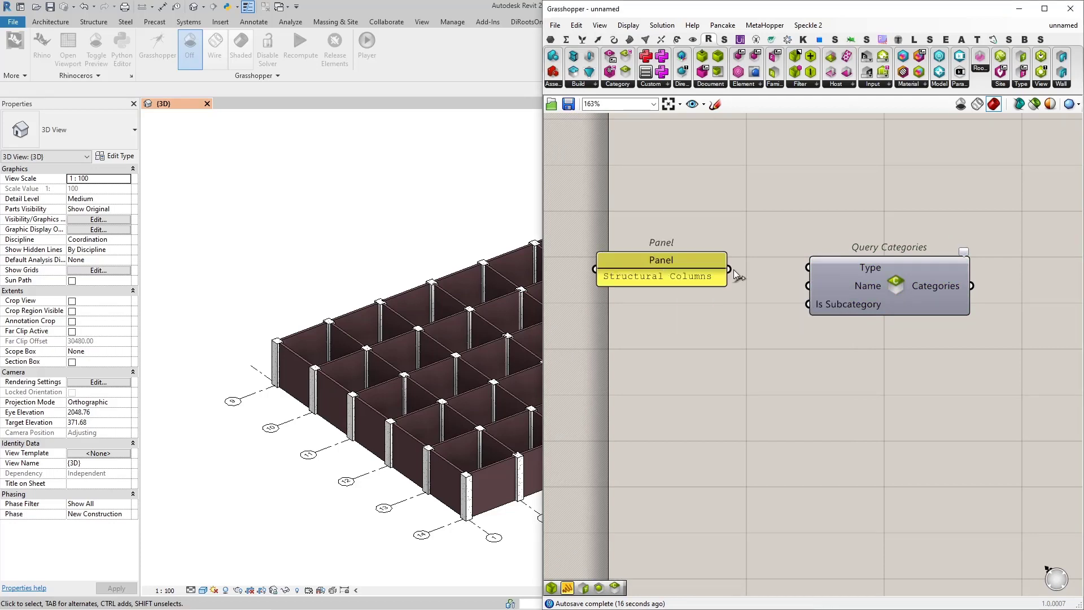
drag(733, 269, 808, 285)
drag(698, 260, 731, 276)
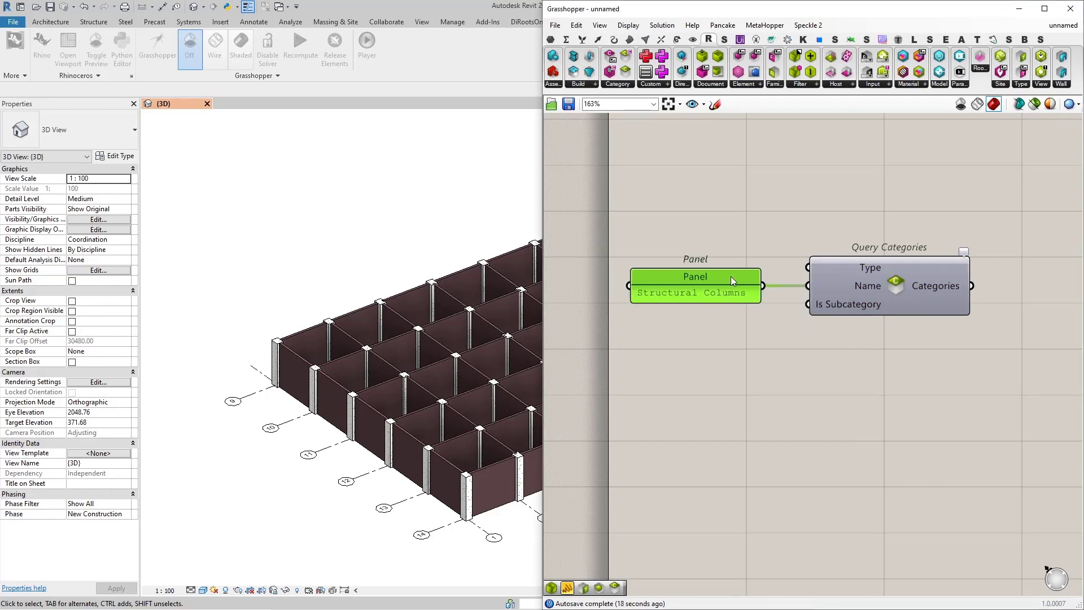
scroll(809, 276, down, 2)
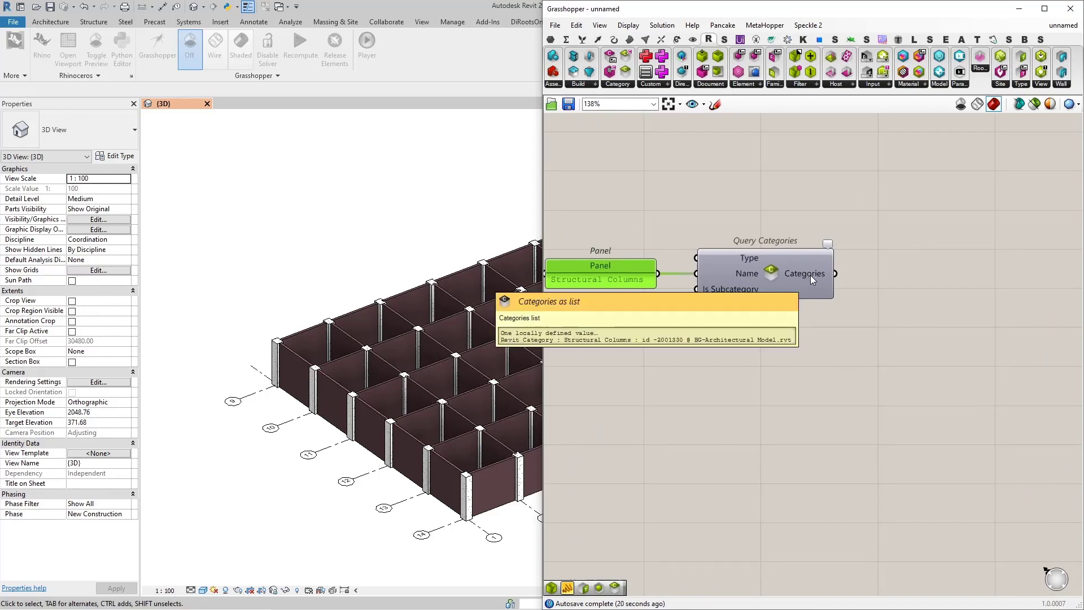
Add a Category Filter fed by the Query Categories output
right_drag(888, 302, 788, 294)
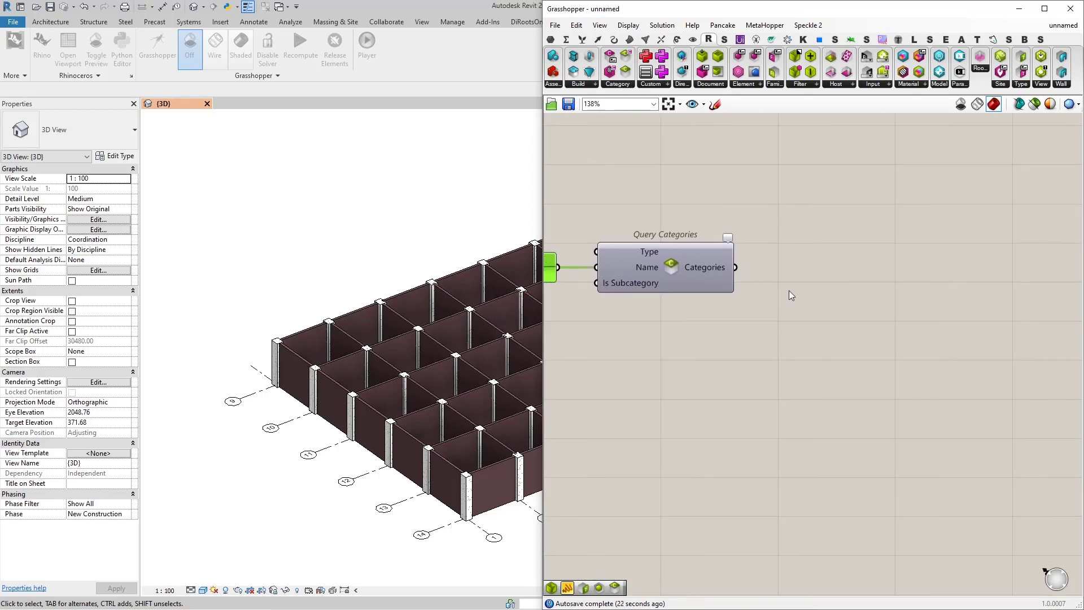
double_click(788, 294)
text(category filter)
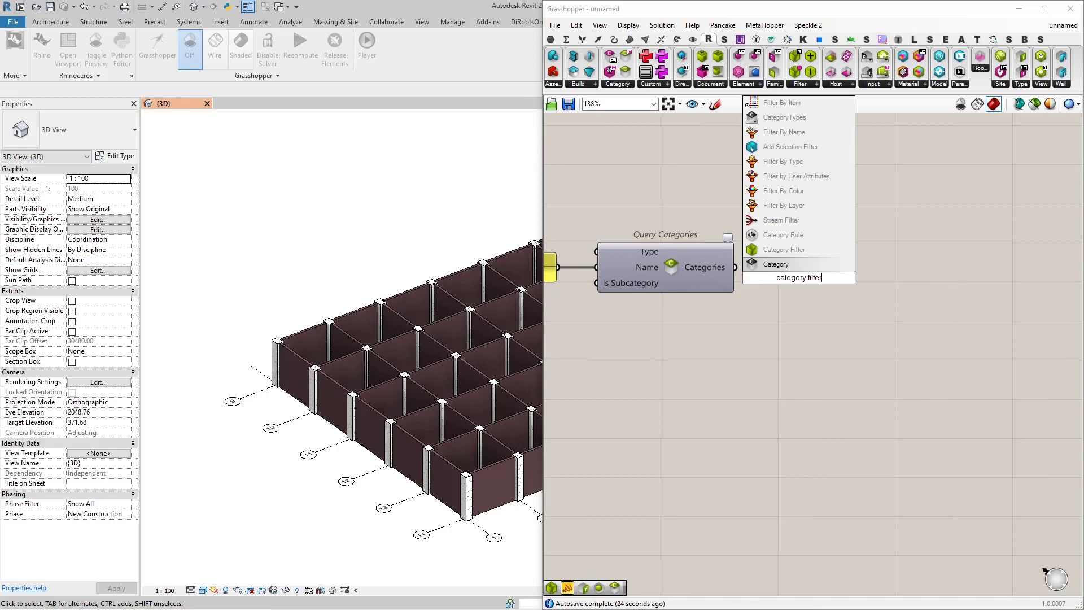
key(Return)
scroll(799, 278, up, 2)
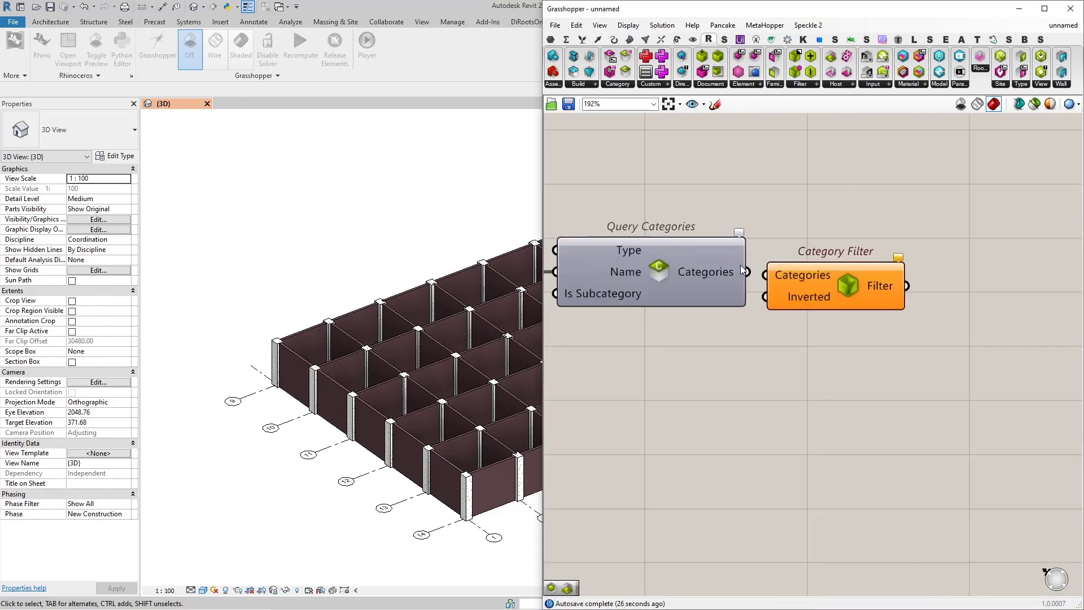
drag(748, 271, 767, 275)
Add a Query Elements component without Limit, fed by the category filter
right_drag(867, 272, 699, 285)
double_click(843, 280)
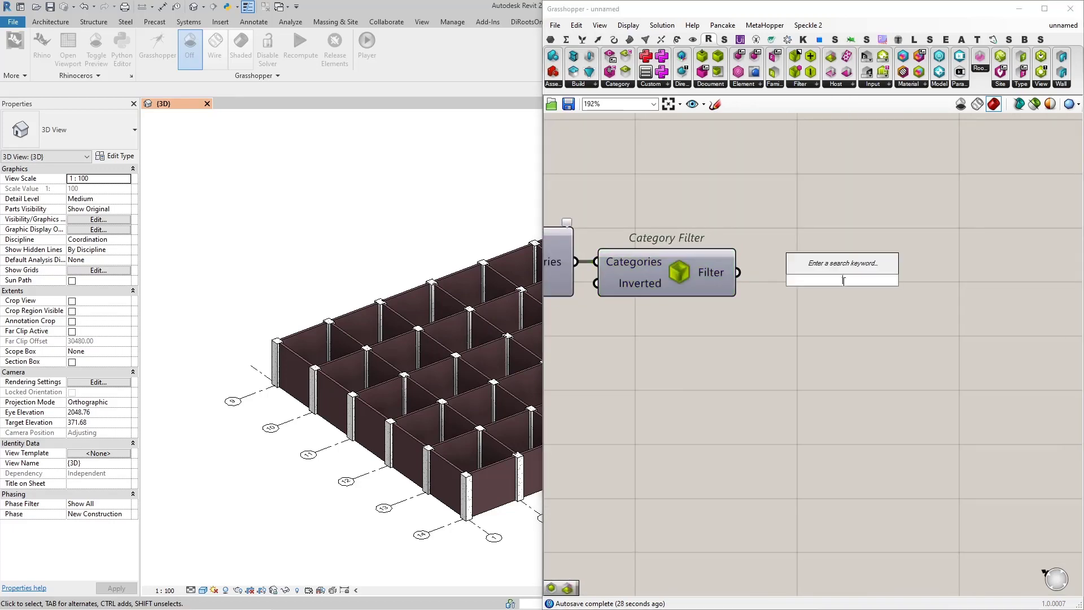
text(query elements)
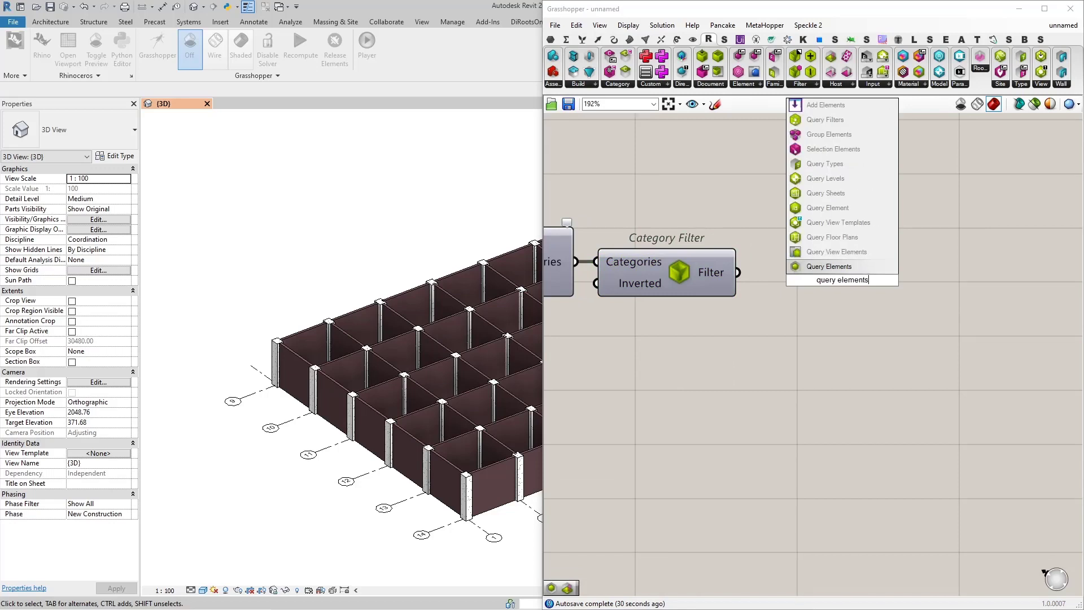
key(Return)
scroll(819, 296, up, 3)
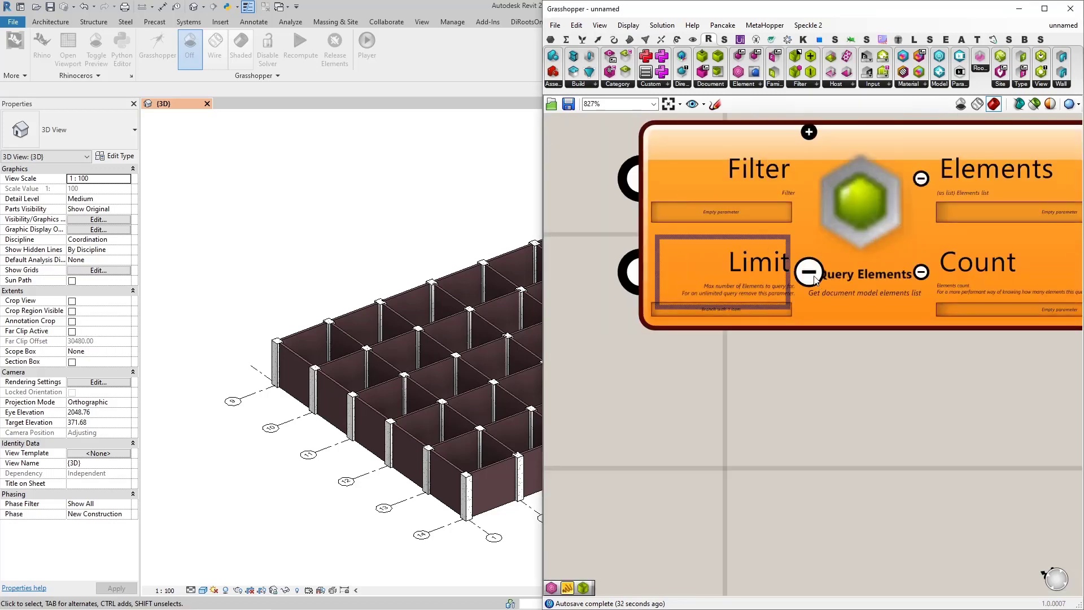
click(810, 271)
scroll(840, 257, down, 2)
drag(761, 249, 700, 233)
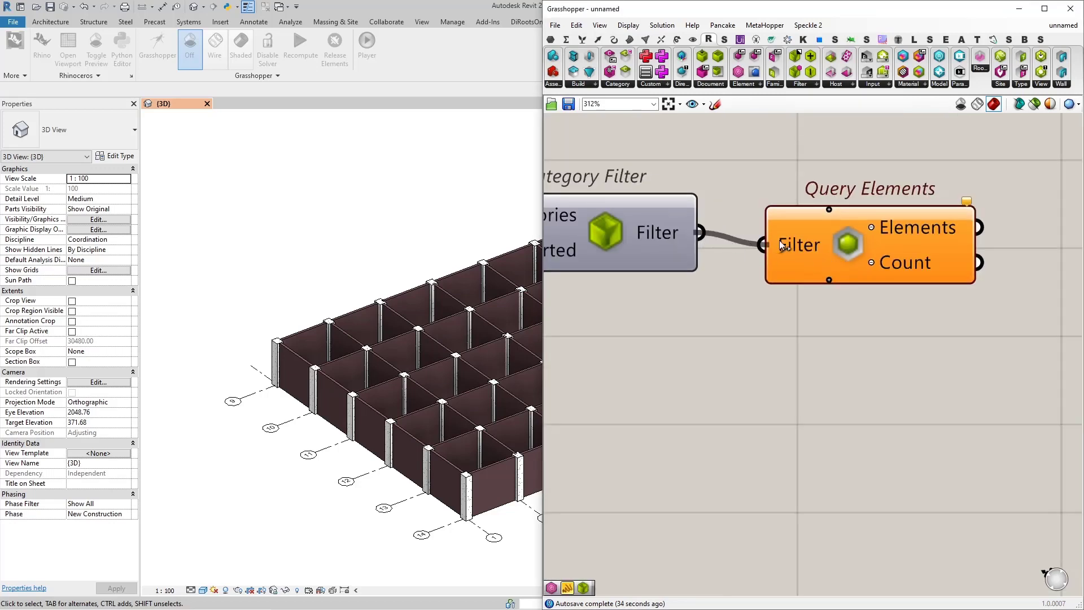
drag(853, 243, 838, 223)
scroll(838, 223, down, 5)
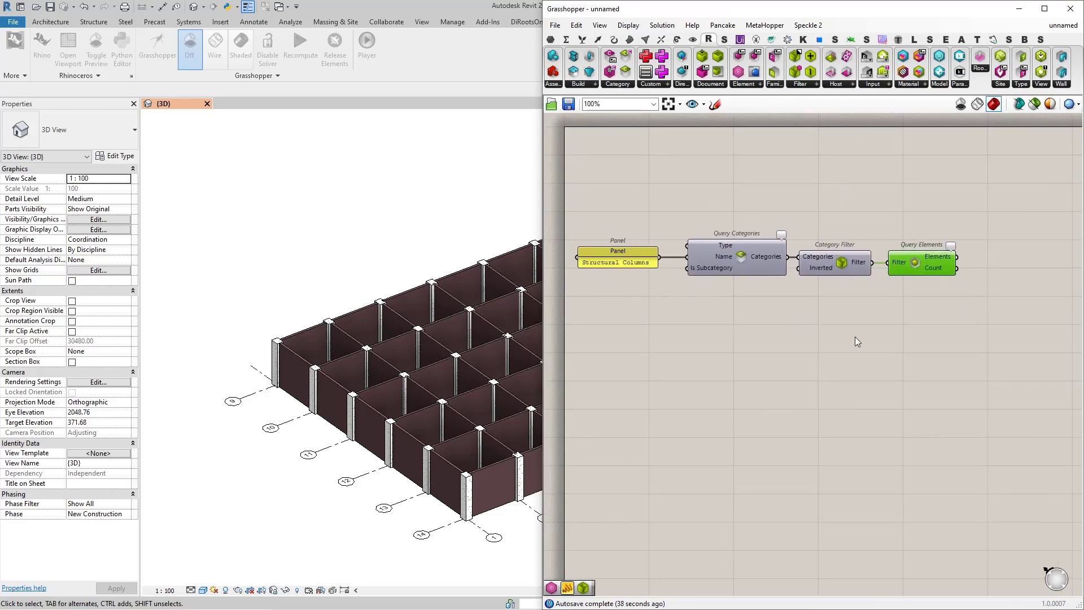
Attach a results panel to the Query Elements output
click(841, 355)
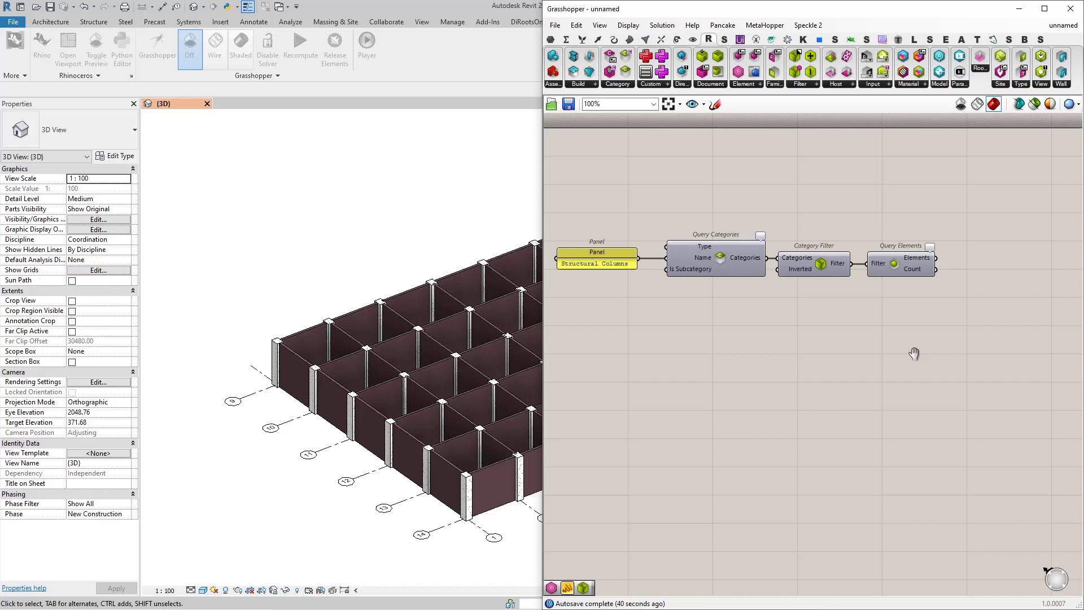
double_click(1009, 324)
text(panel)
key(Return)
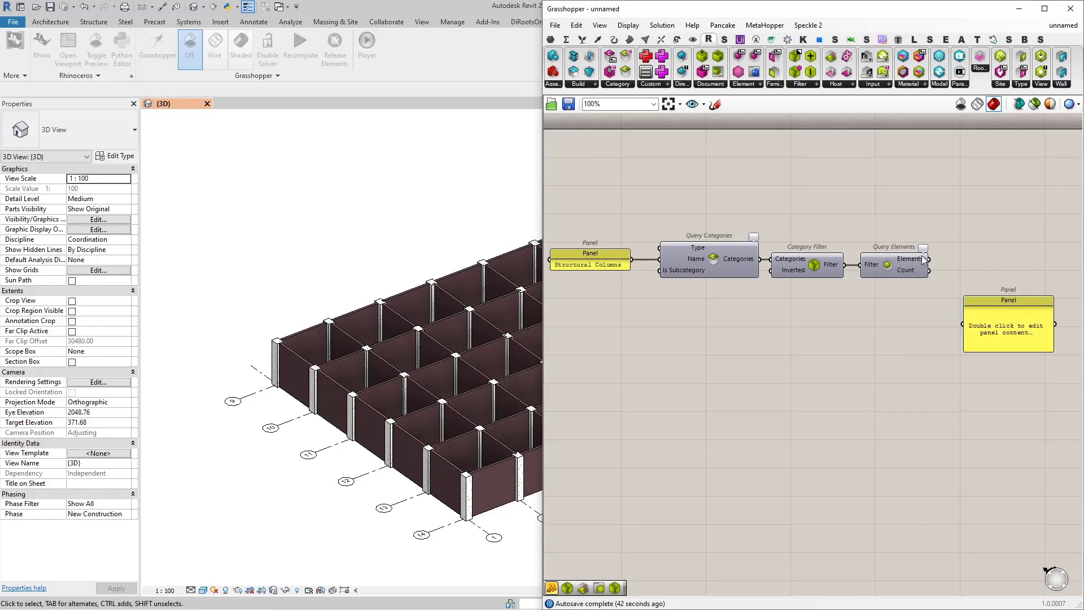
mouse_move(931, 258)
mouse_down()
mouse_move(964, 324)
mouse_move(1002, 279)
mouse_move(991, 265)
mouse_up()
click(923, 344)
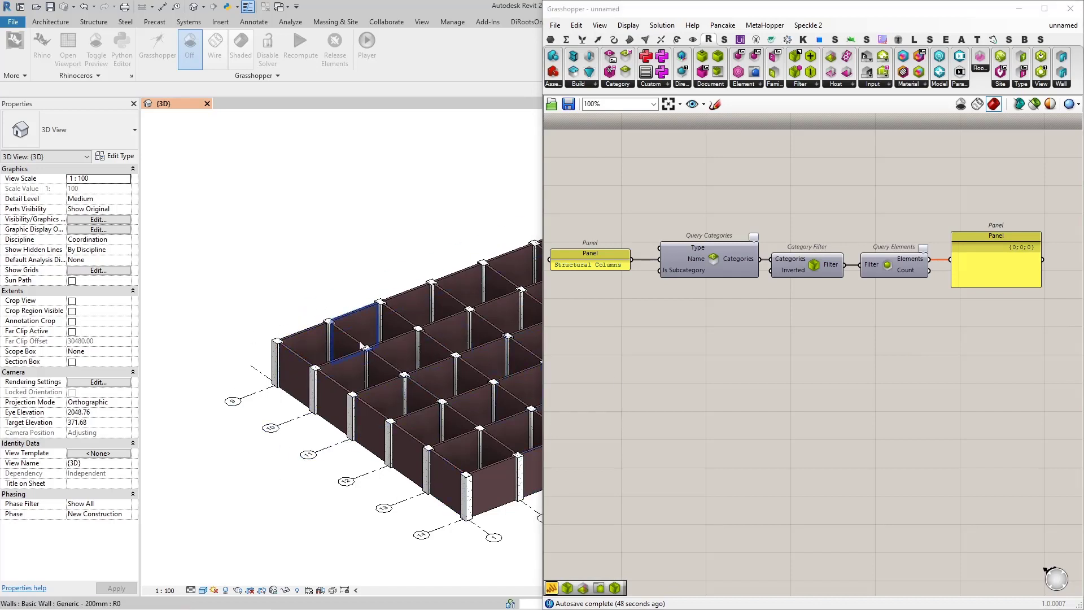
Select the linked structural model in Revit, then clear the selection
click(269, 352)
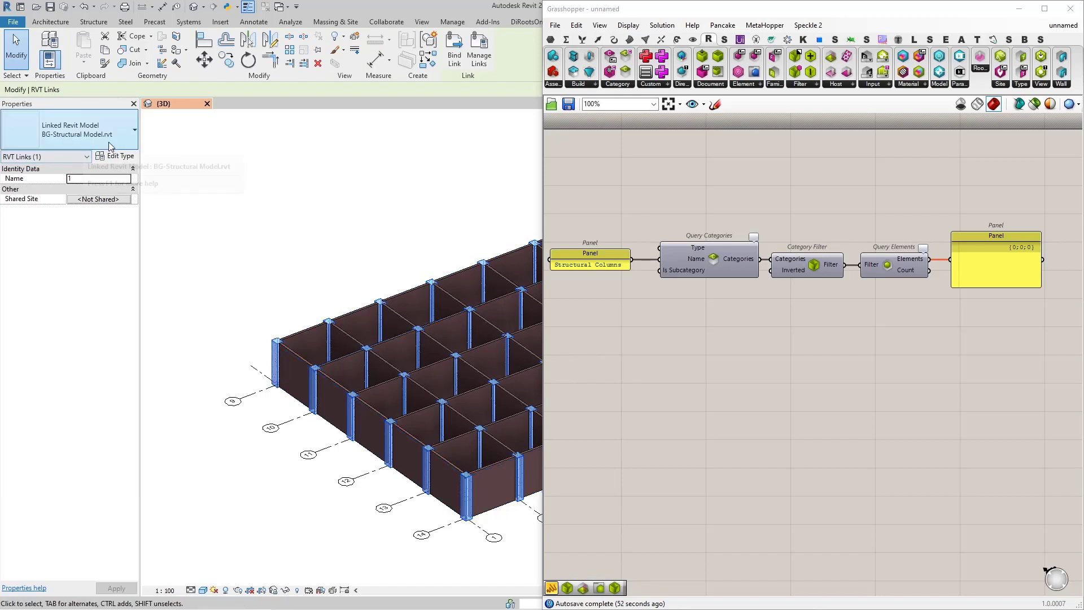
click(263, 213)
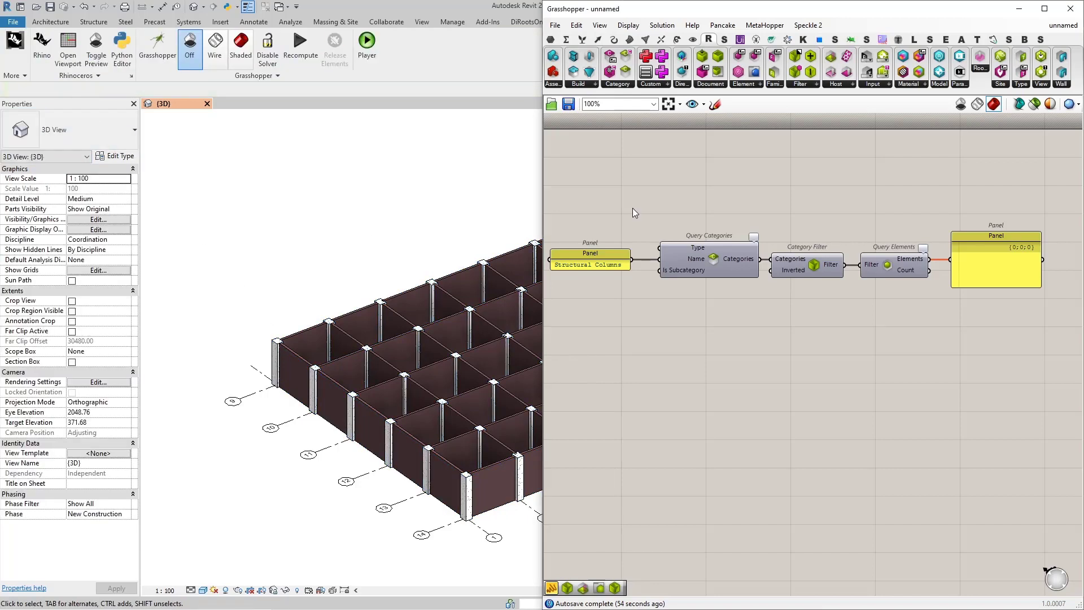
right_drag(661, 204, 688, 214)
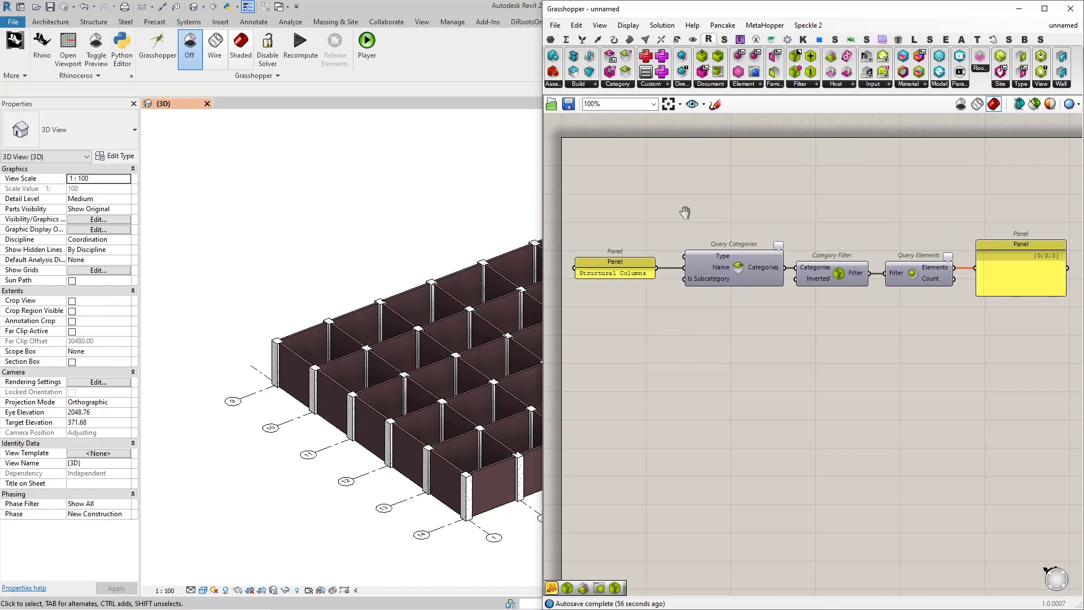
Add Query Revit Links, check its Documents output in a temporary panel, then delete it
double_click(645, 200)
text(revit link)
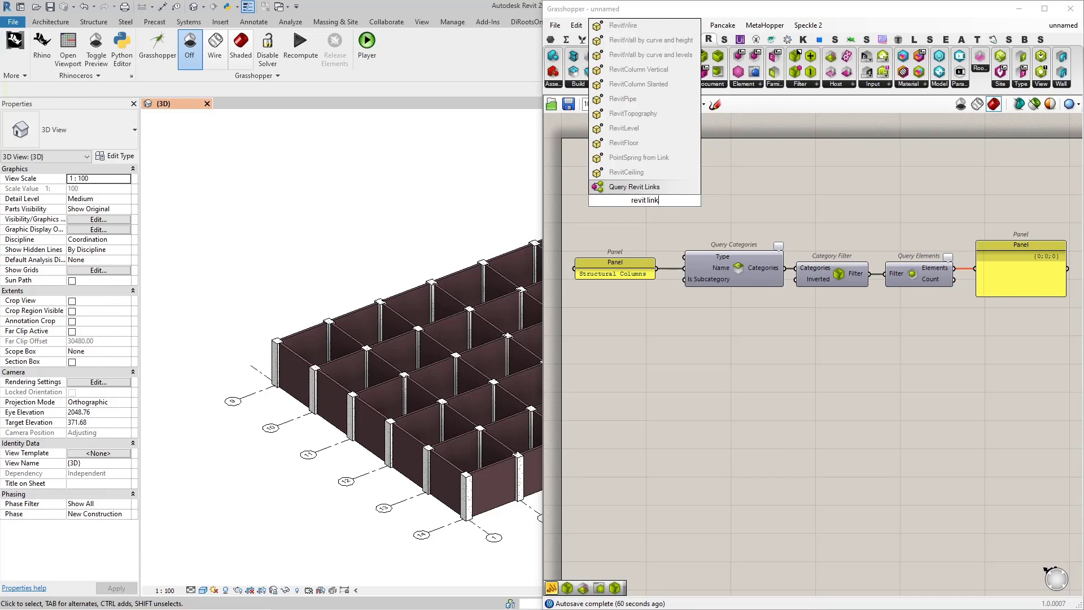
key(Return)
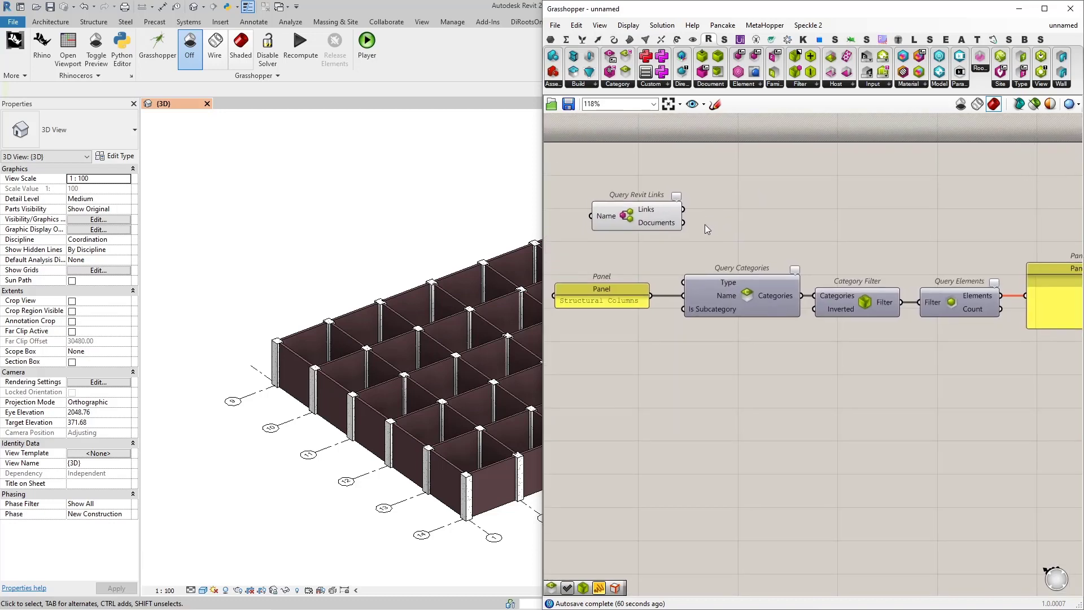
scroll(707, 211, up, 3)
double_click(727, 204)
text(panel)
key(Return)
drag(720, 173, 772, 175)
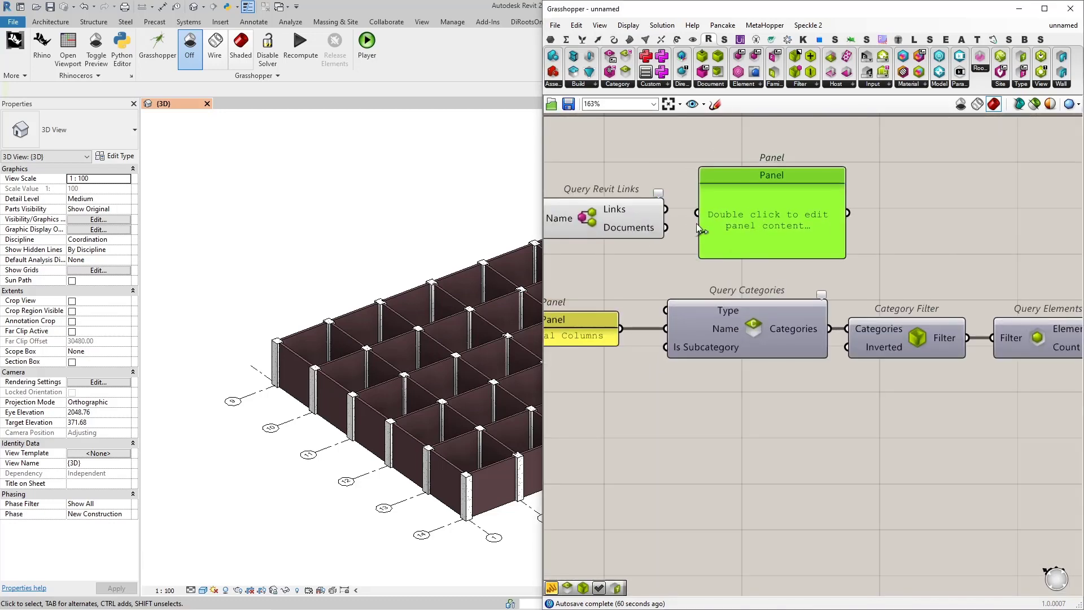
mouse_move(666, 227)
mouse_down()
mouse_move(706, 222)
mouse_move(748, 239)
mouse_up()
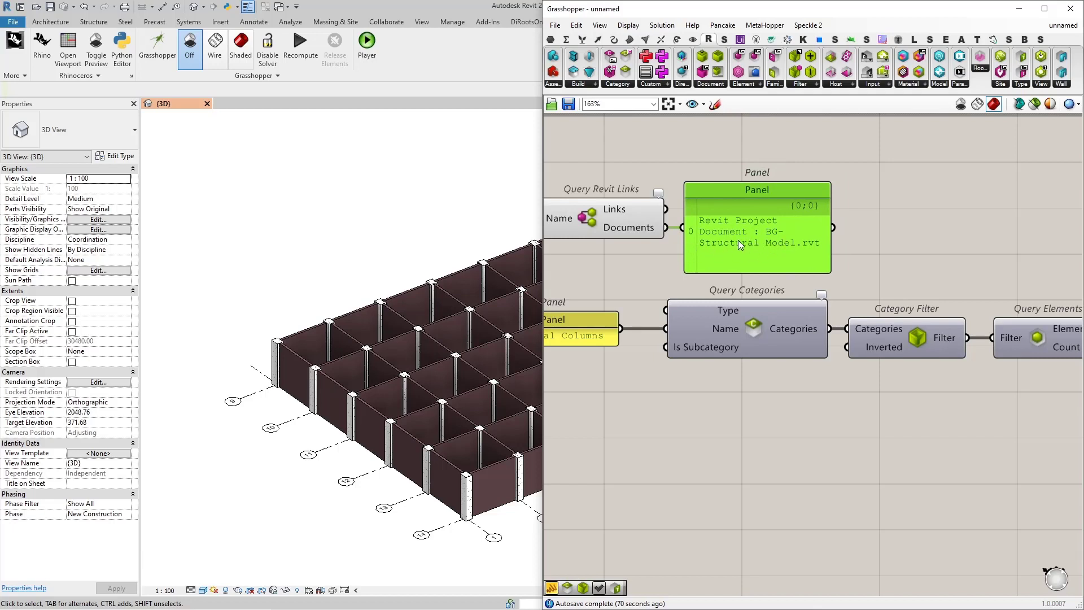
scroll(738, 240, down, 2)
drag(852, 197, 776, 245)
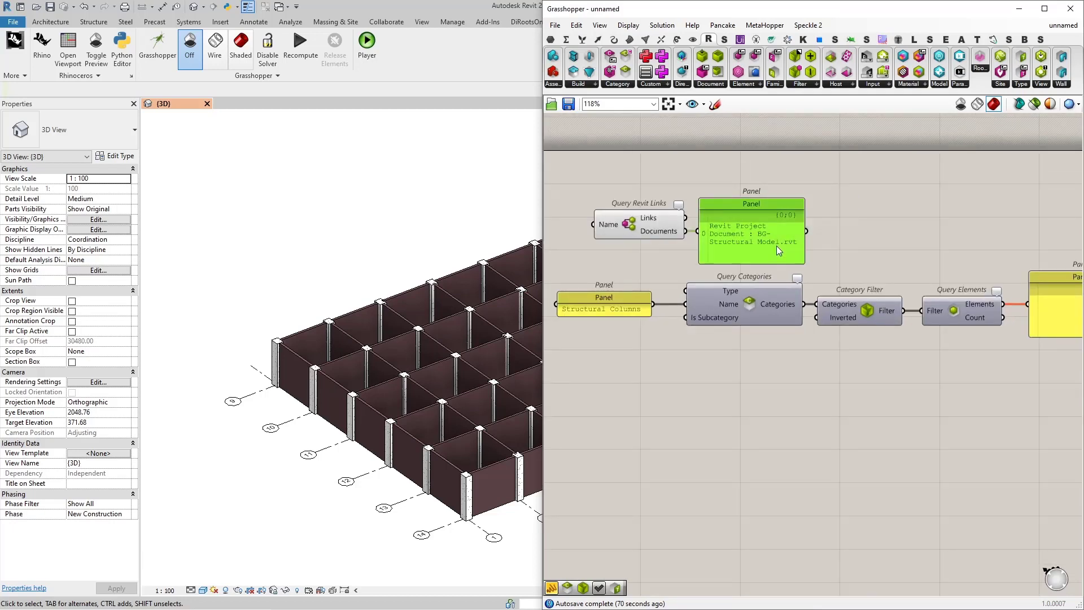
key(Delete)
scroll(735, 241, down, 2)
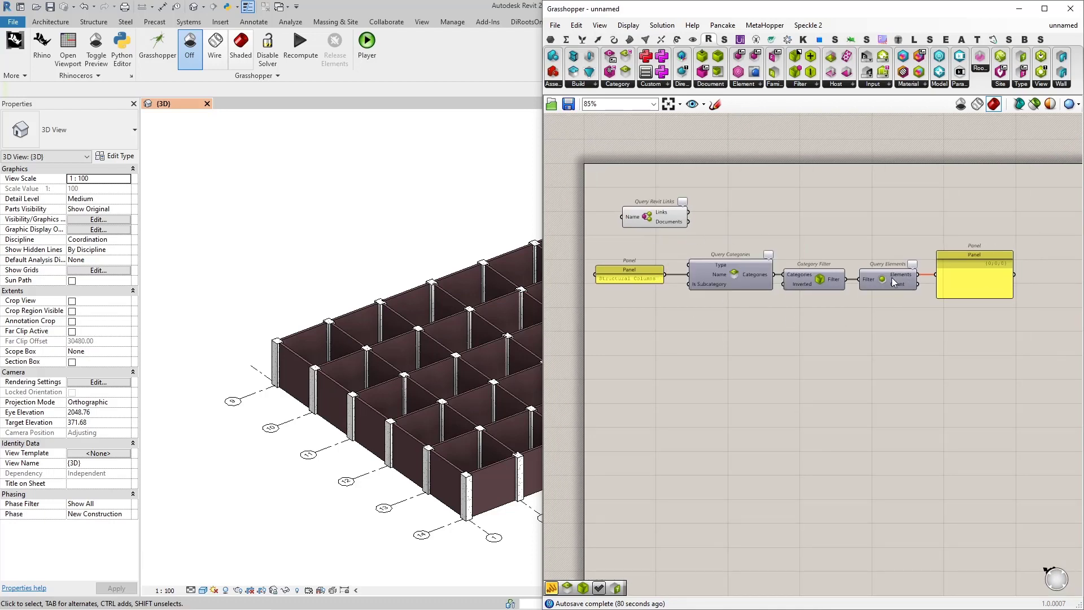
scroll(892, 282, up, 5)
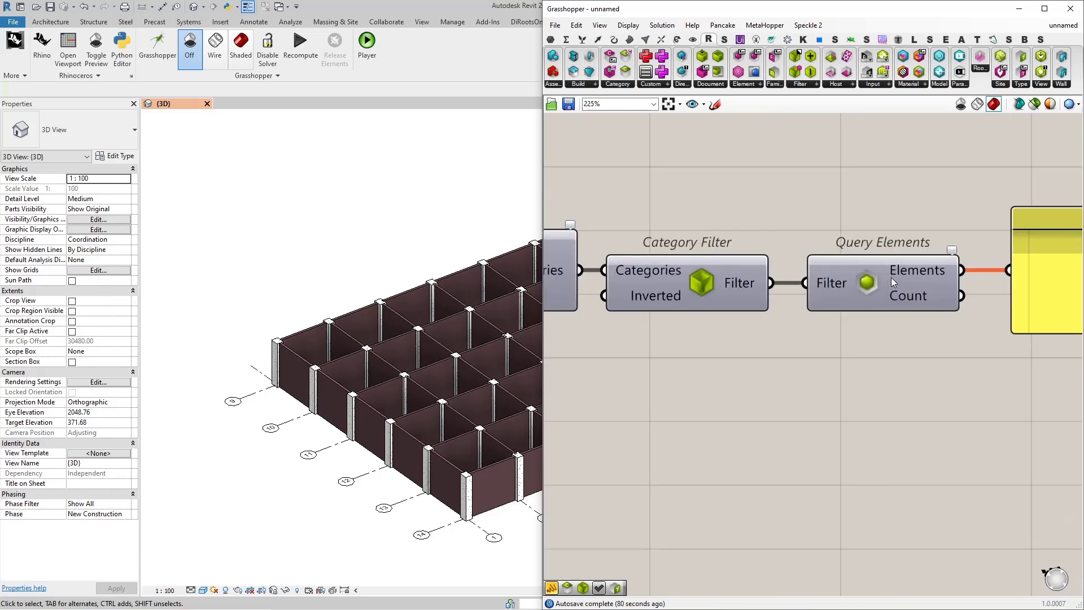
scroll(891, 276, up, 4)
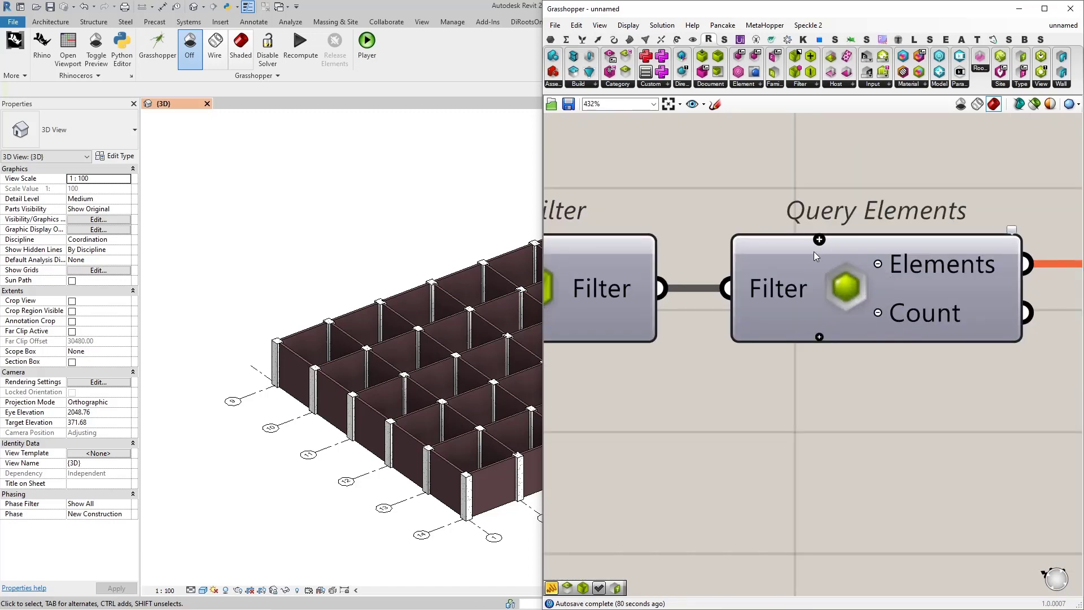
Add a Document input to Query Elements, fed by the Query Revit Links Documents output
click(819, 241)
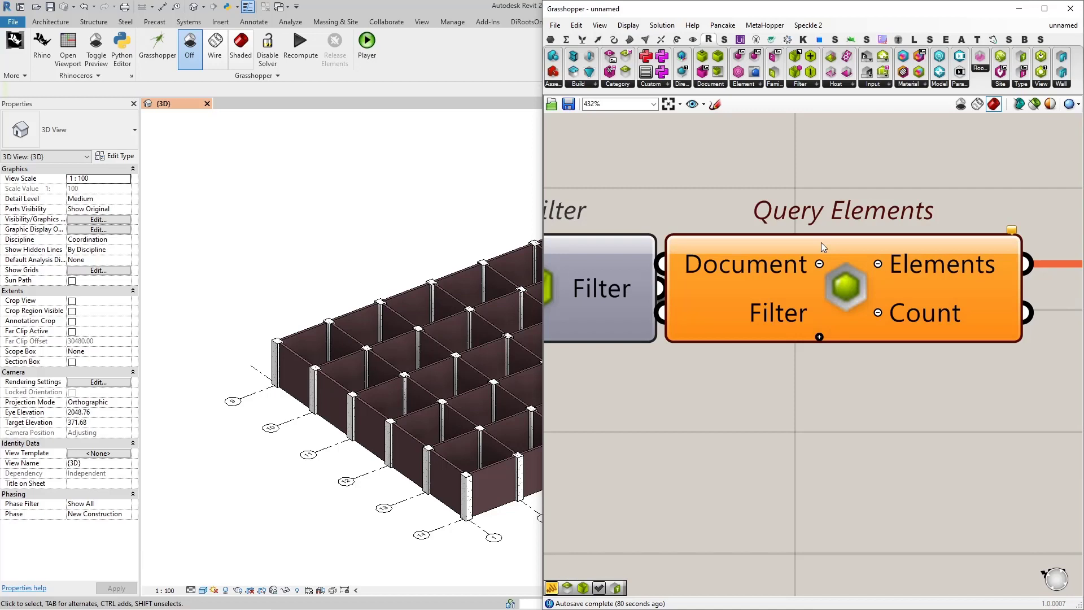
scroll(820, 243, down, 2)
drag(837, 287, 880, 267)
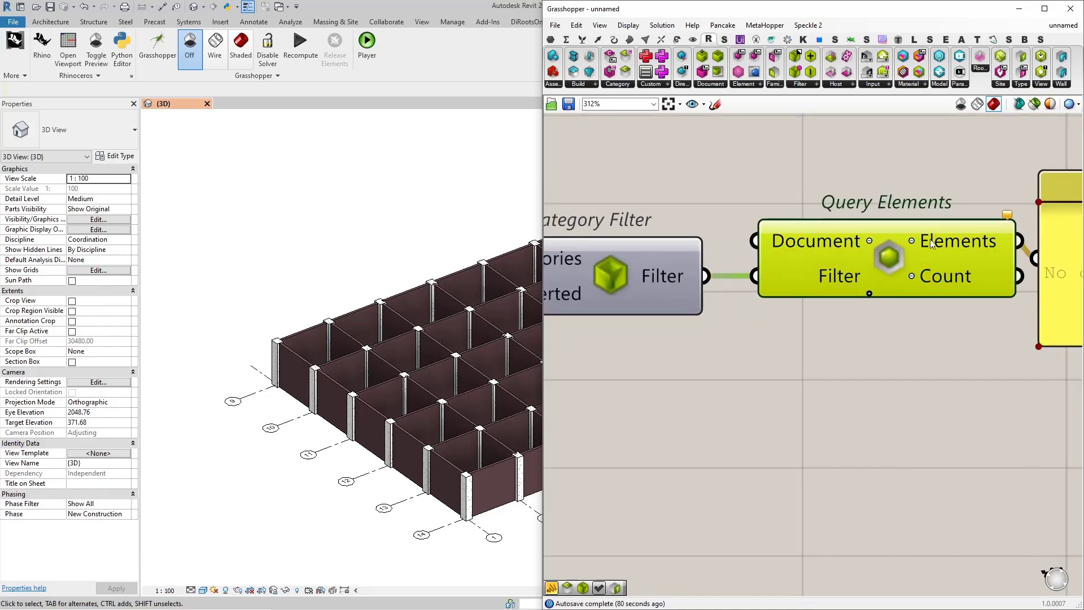
click(992, 179)
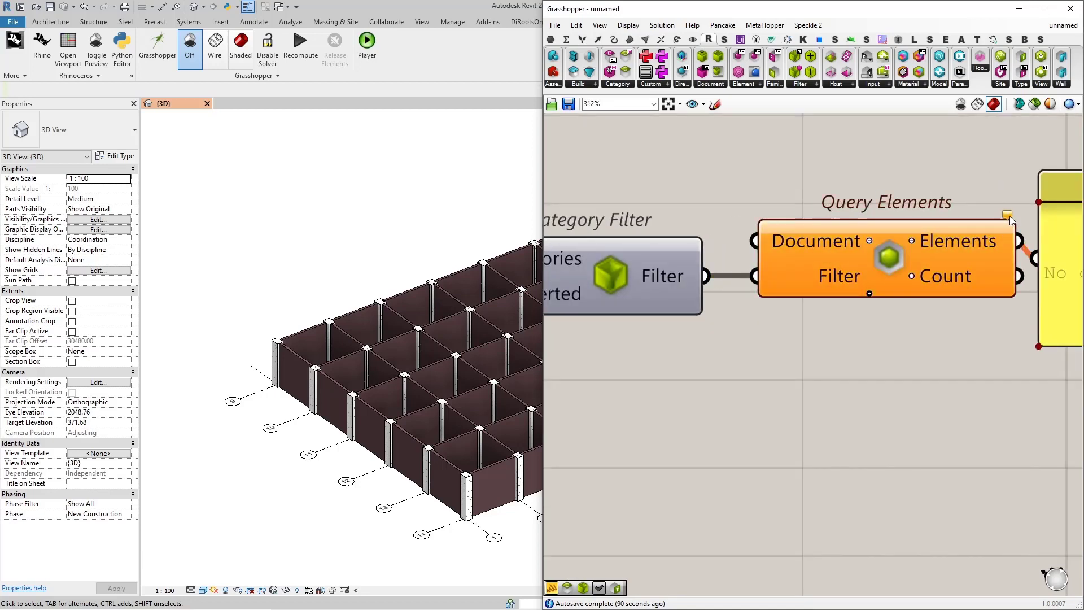
mouse_move(1007, 216)
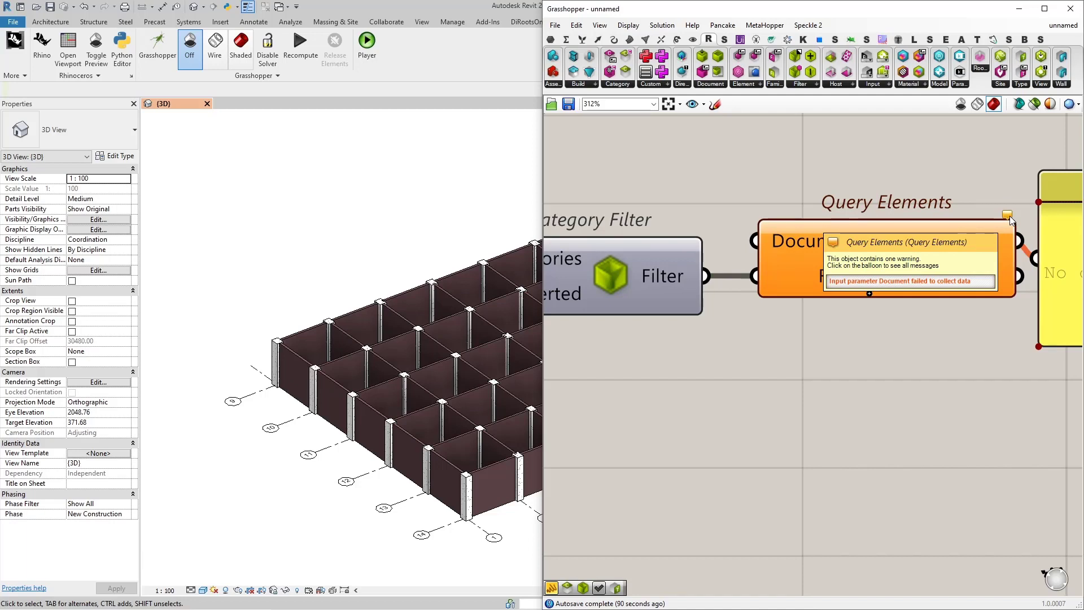
scroll(954, 202, down, 5)
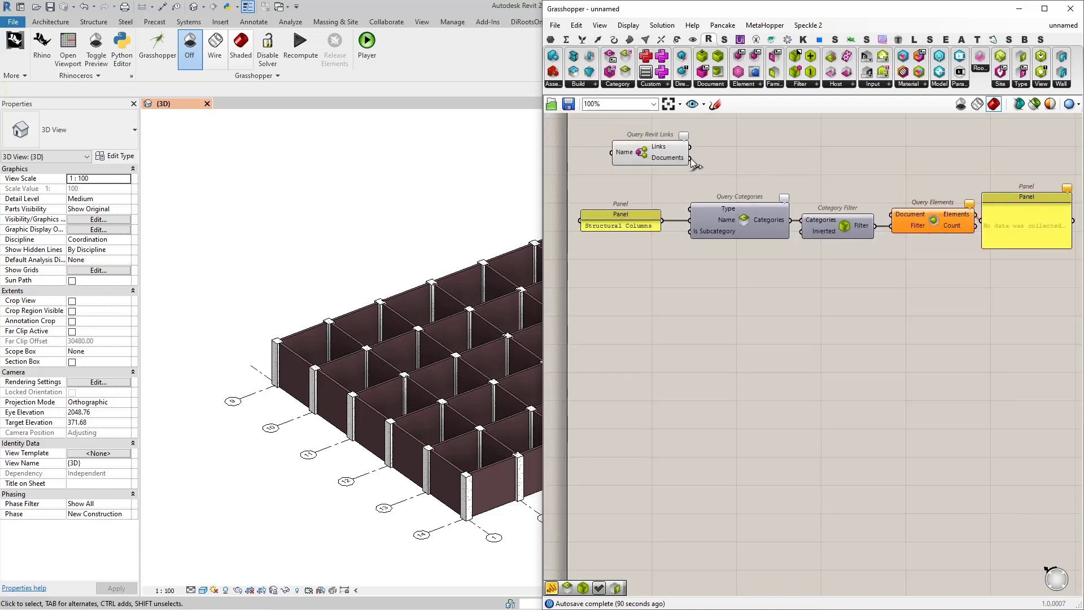
drag(691, 159, 900, 208)
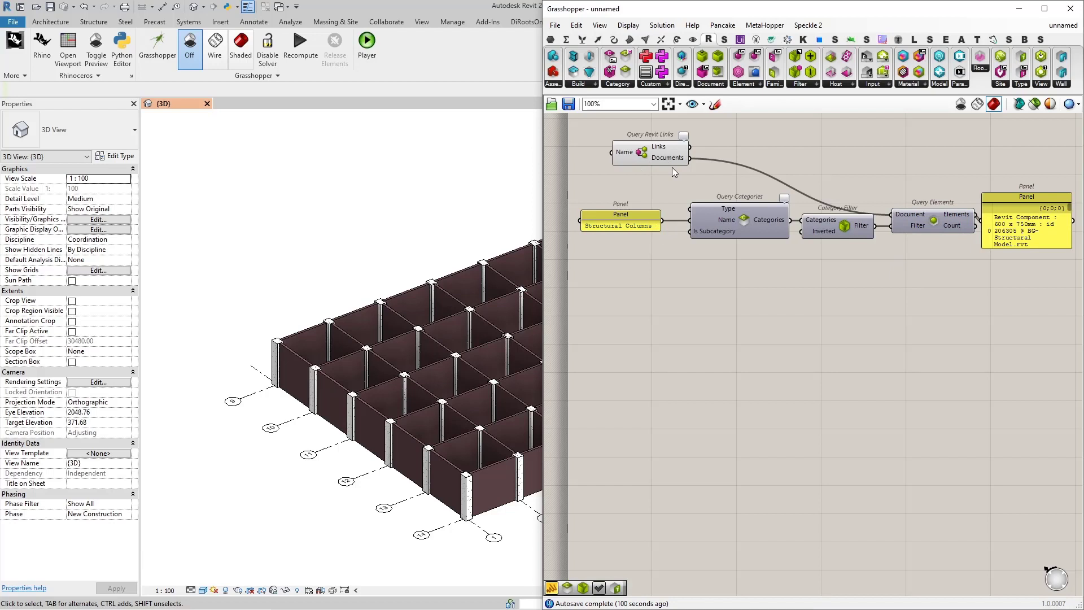
scroll(963, 249, up, 2)
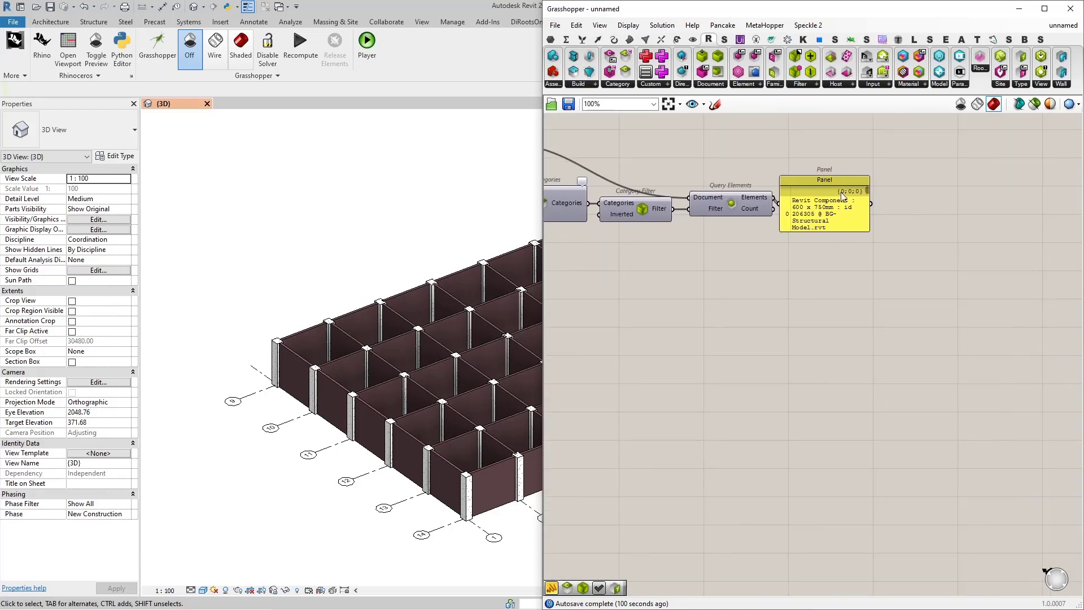
click(828, 223)
mouse_move(828, 223)
mouse_down()
mouse_move(848, 209)
mouse_move(878, 226)
mouse_move(880, 245)
mouse_up()
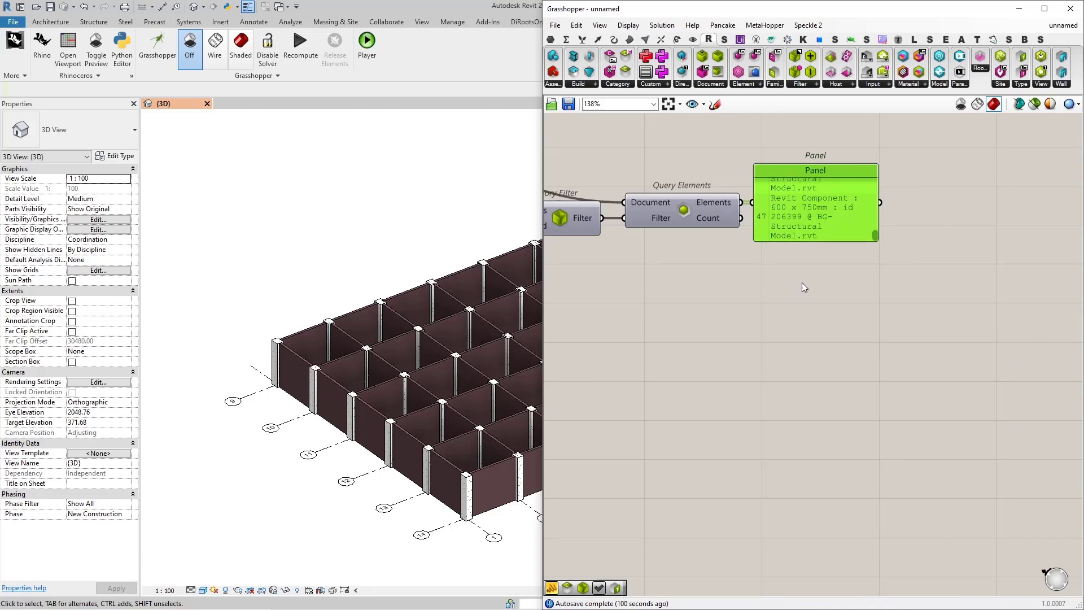
Delete the output panel and place an Intersects Element Filter from the Filter dropdown
key(Delete)
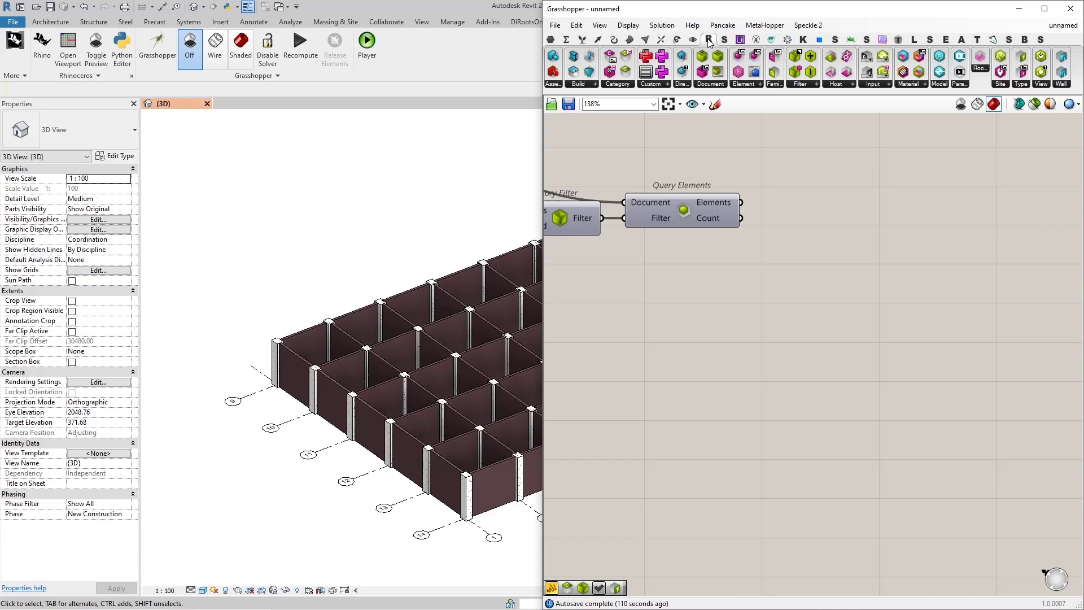
click(800, 86)
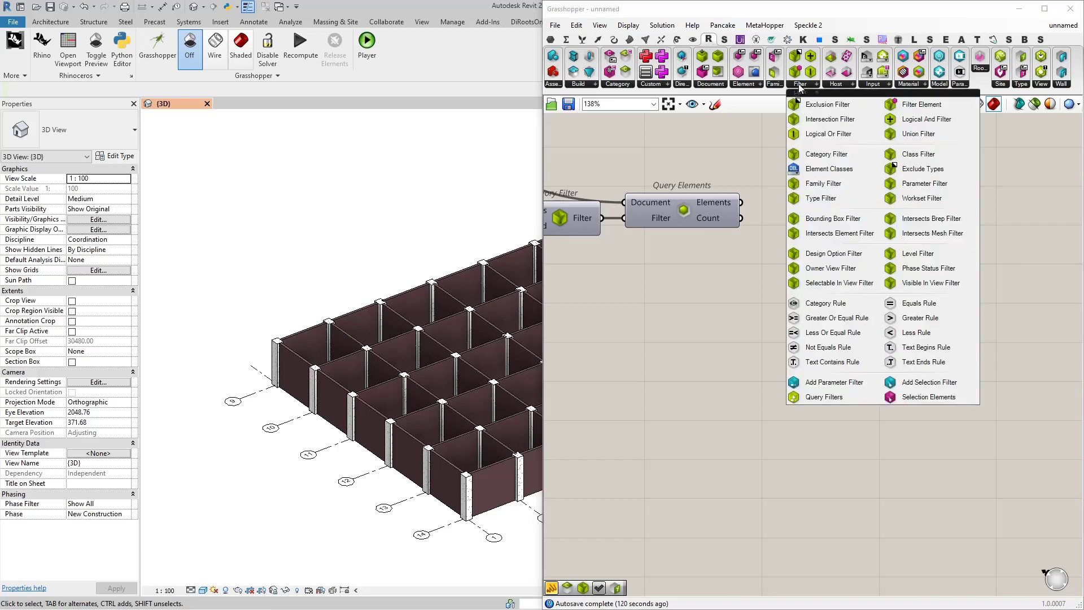
click(834, 237)
click(792, 207)
scroll(779, 207, up, 3)
Wire the Query Elements column elements into the filter's Element input
click(804, 217)
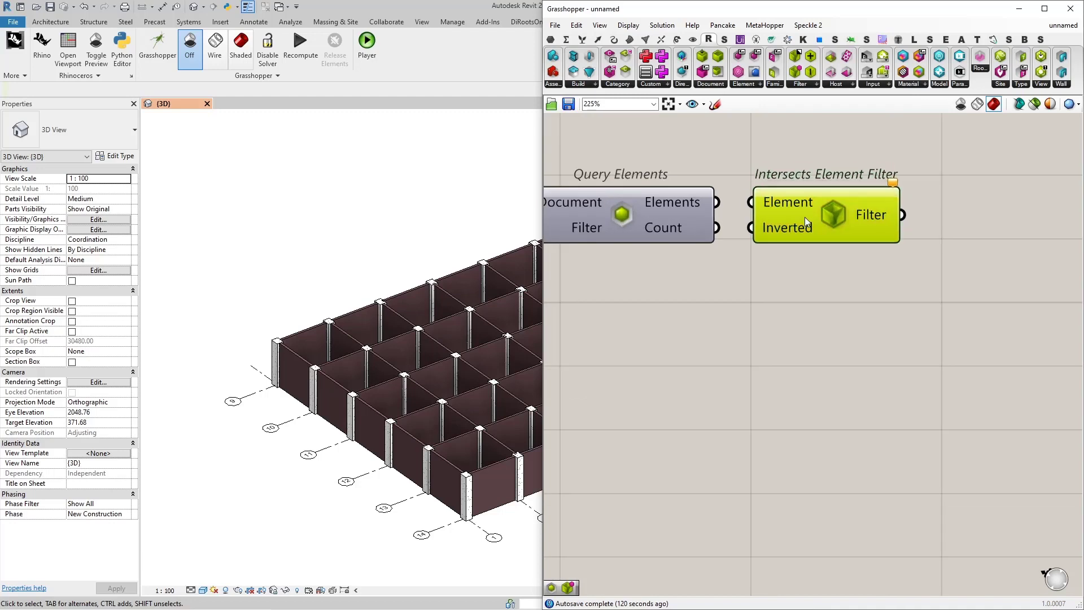
drag(805, 218, 810, 223)
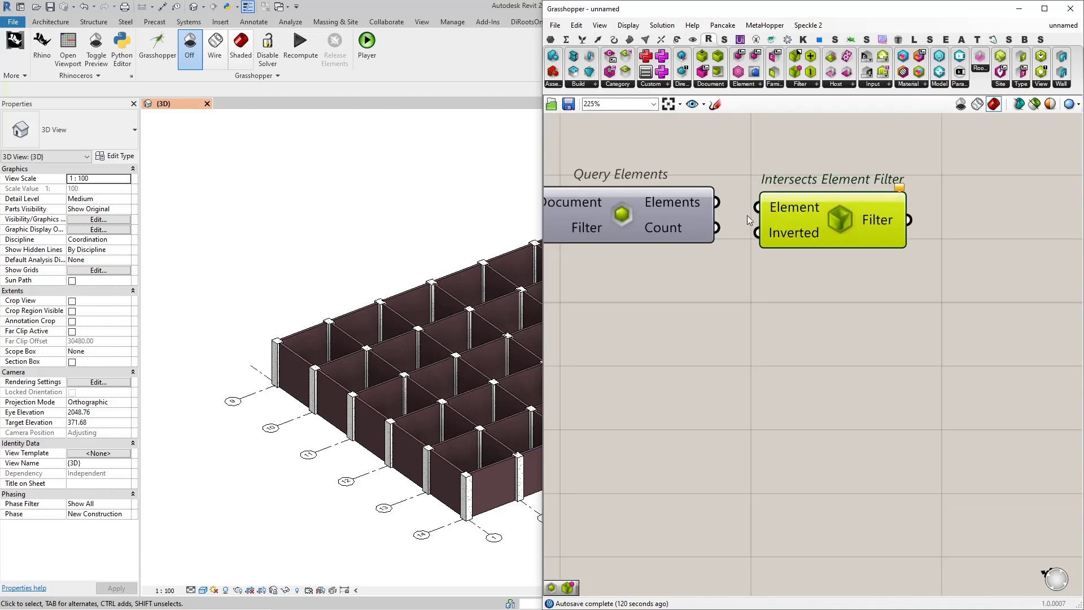
drag(716, 201, 756, 207)
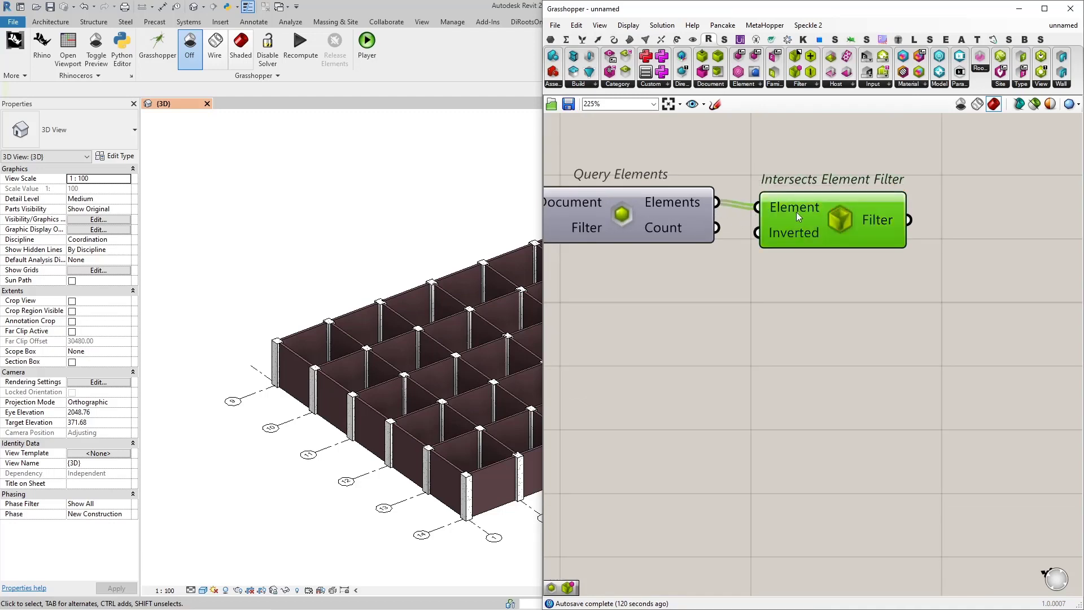
drag(828, 214, 810, 198)
scroll(819, 219, down, 2)
click(829, 271)
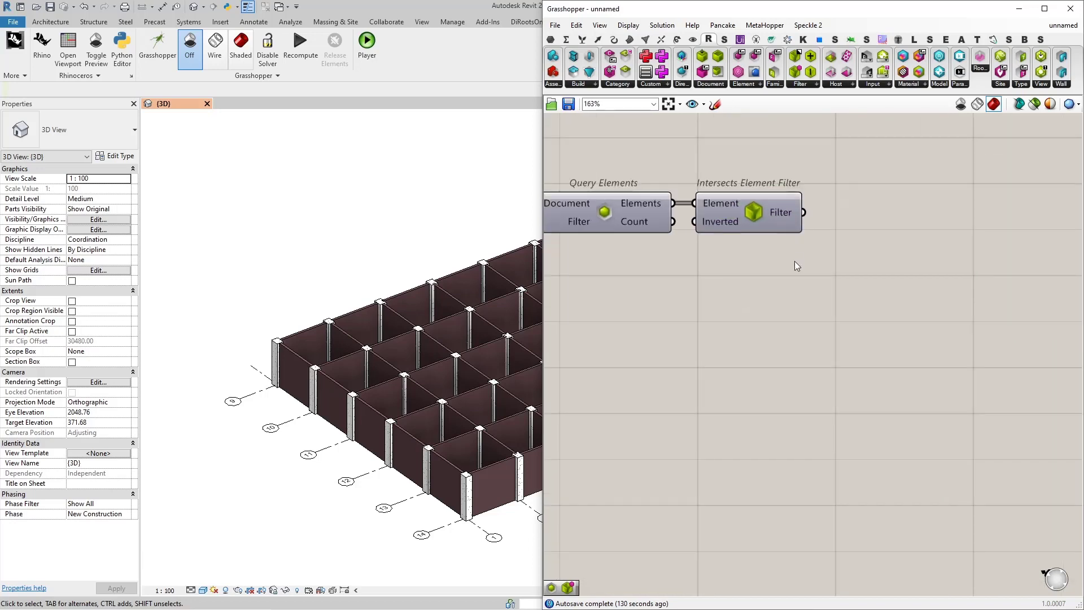
Place a second Query Elements right of the filter and remove its Limit input
right_drag(894, 242, 865, 245)
double_click(865, 246)
text(quer)
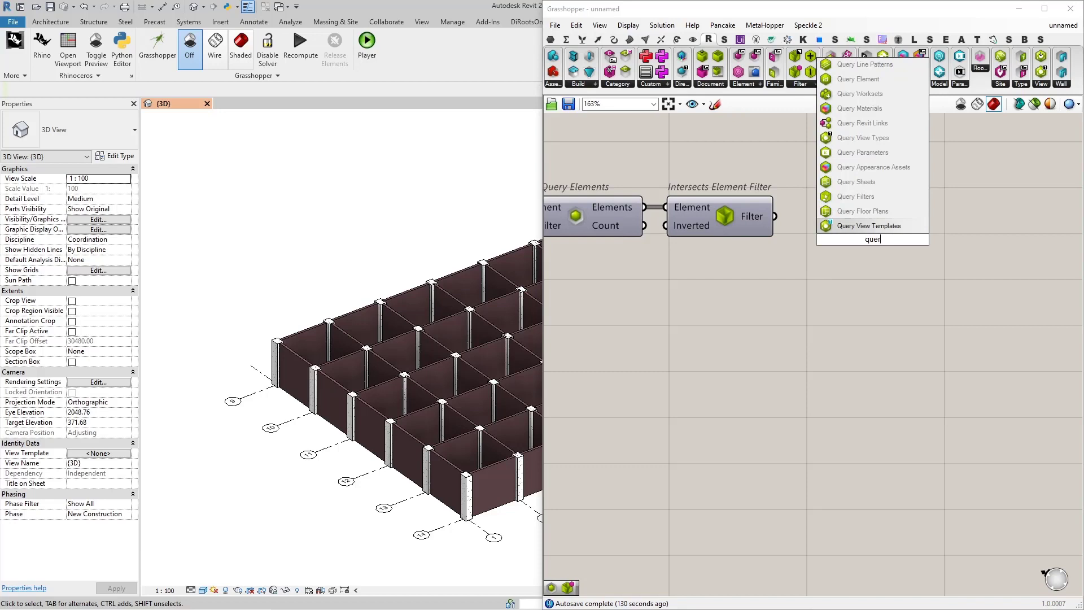
text(y elements)
key(Return)
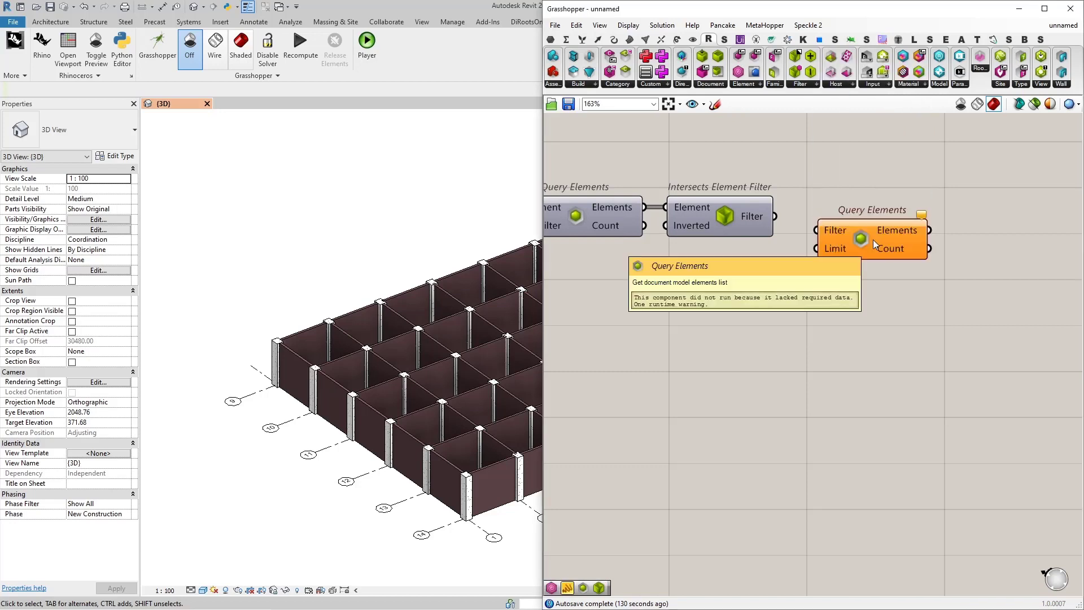
scroll(872, 254, up, 2)
click(773, 246)
scroll(809, 223, down, 1)
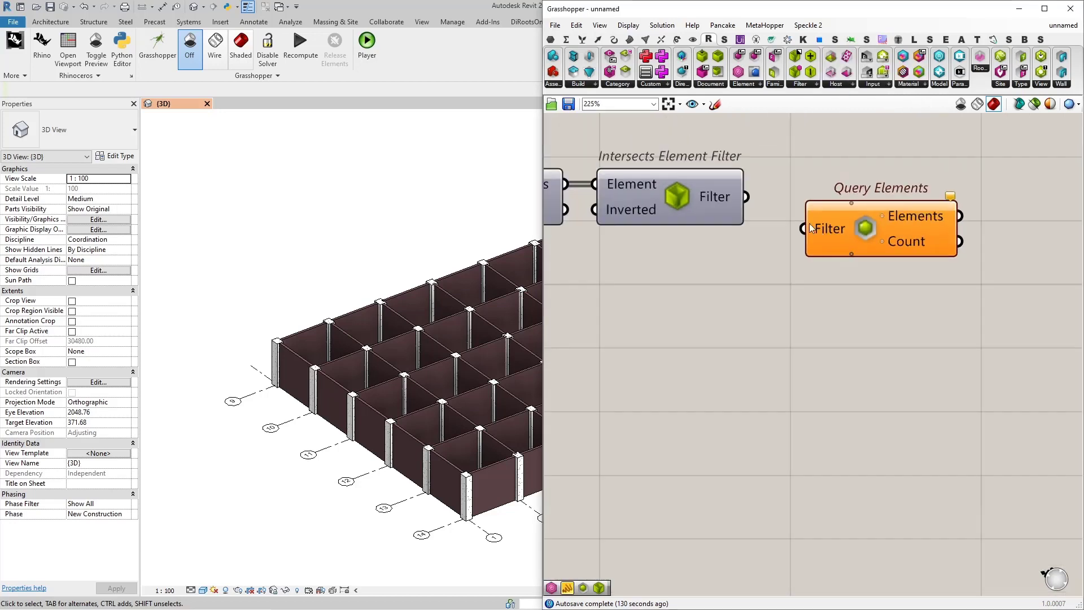
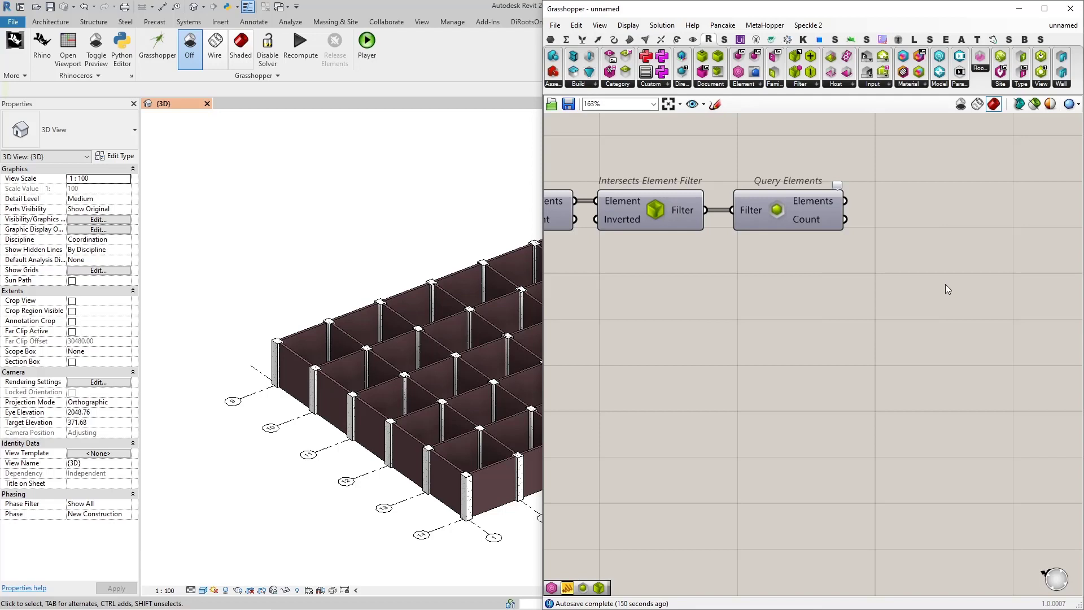
Place a Select Element component, wire Query Elements' Elements into it, and align the two
double_click(961, 247)
text(select element)
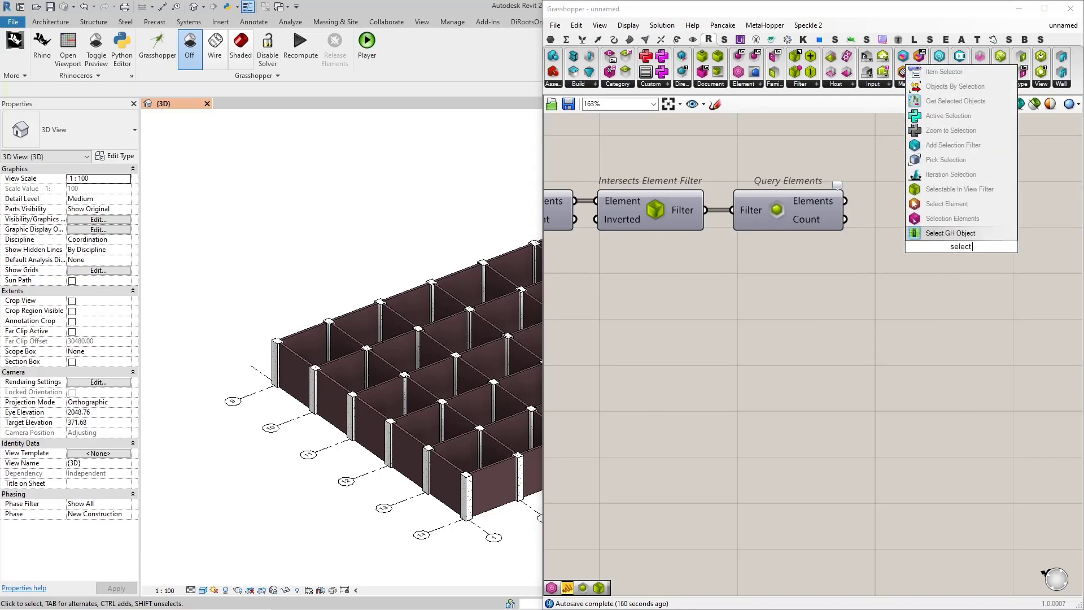
key(Return)
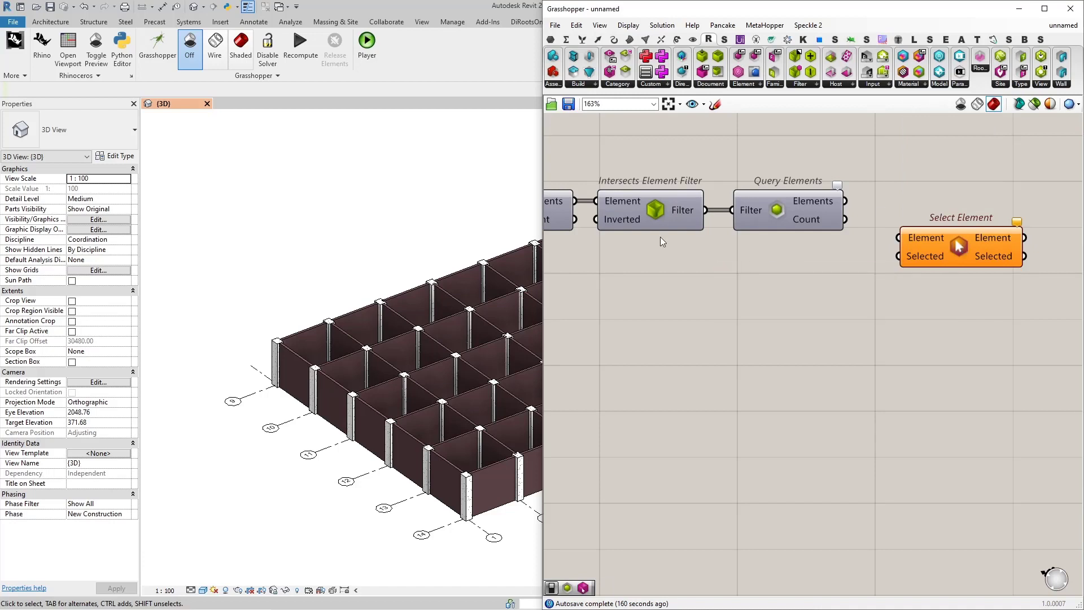
scroll(847, 208, up, 2)
drag(843, 199, 878, 245)
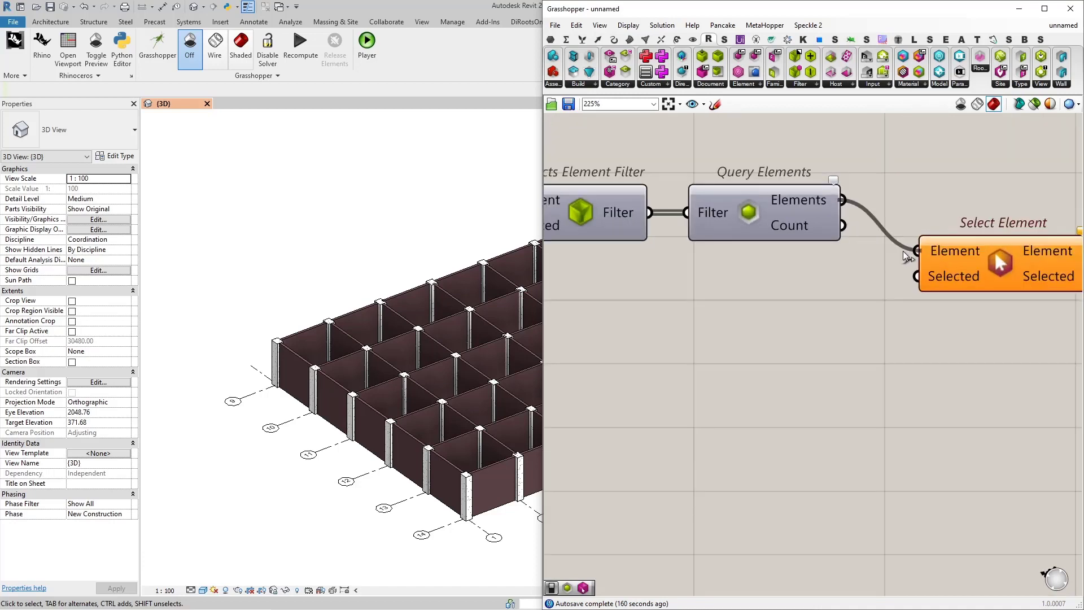
drag(967, 255, 965, 204)
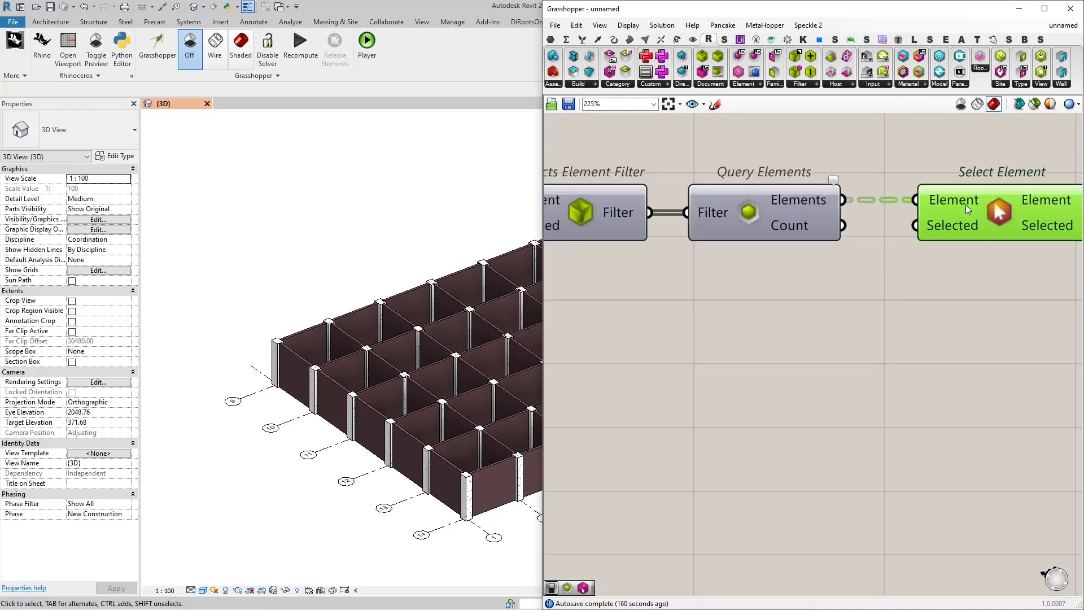
Add a Boolean Toggle (False) and connect it to Select Element's Selected input
double_click(724, 322)
text(bool)
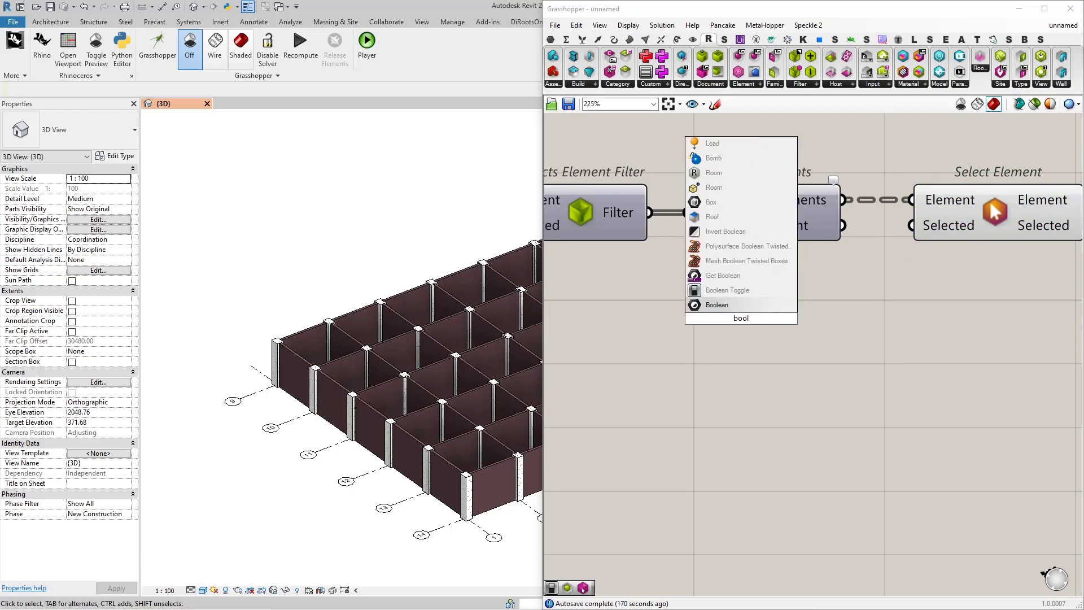
key(Up)
key(Return)
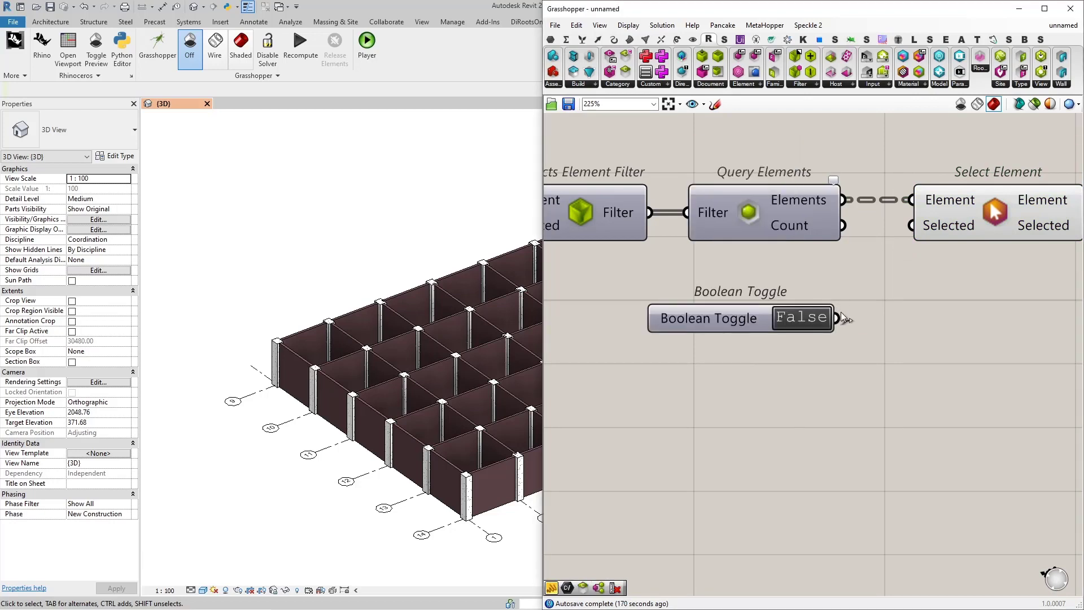
drag(842, 319, 912, 225)
drag(735, 319, 742, 310)
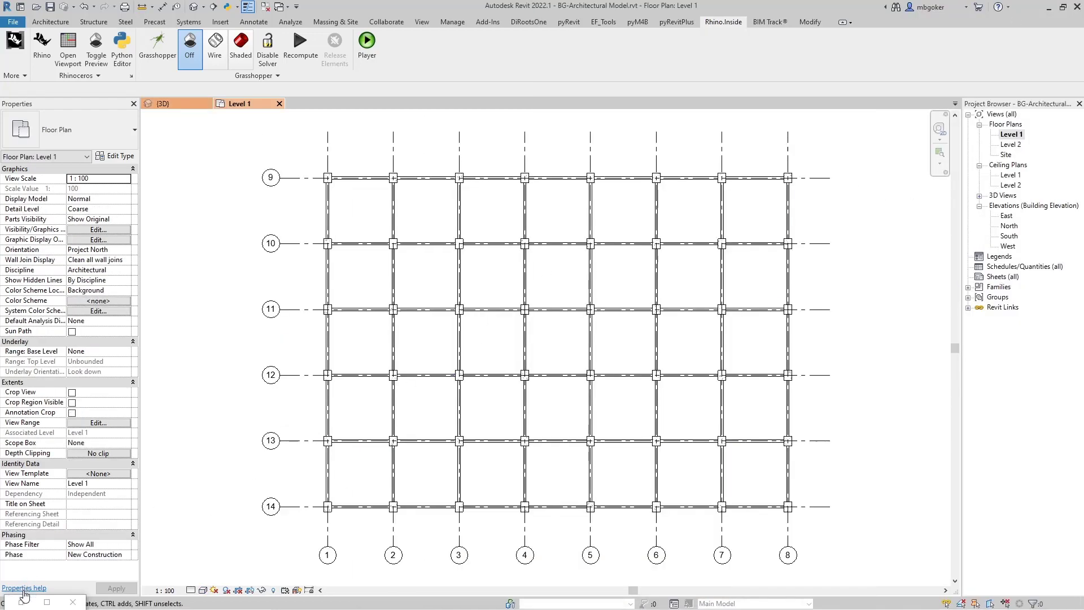
Switch the Boolean Toggle to True, then view the 14 selected walls in Revit
click(25, 598)
click(813, 482)
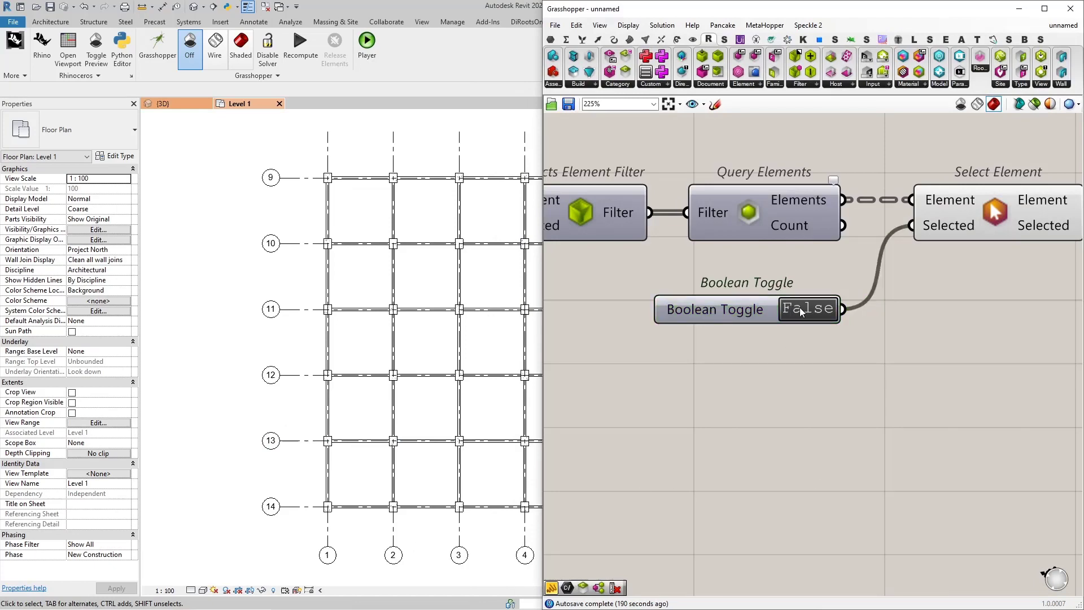
click(1015, 8)
scroll(541, 280, down, 1)
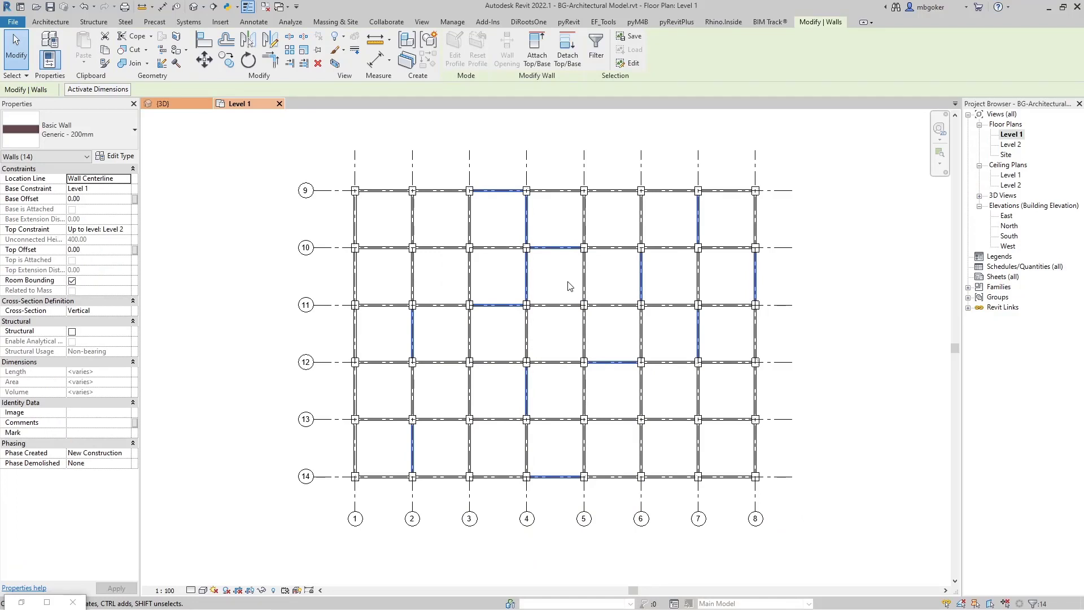
scroll(487, 237, up, 2)
scroll(467, 199, up, 2)
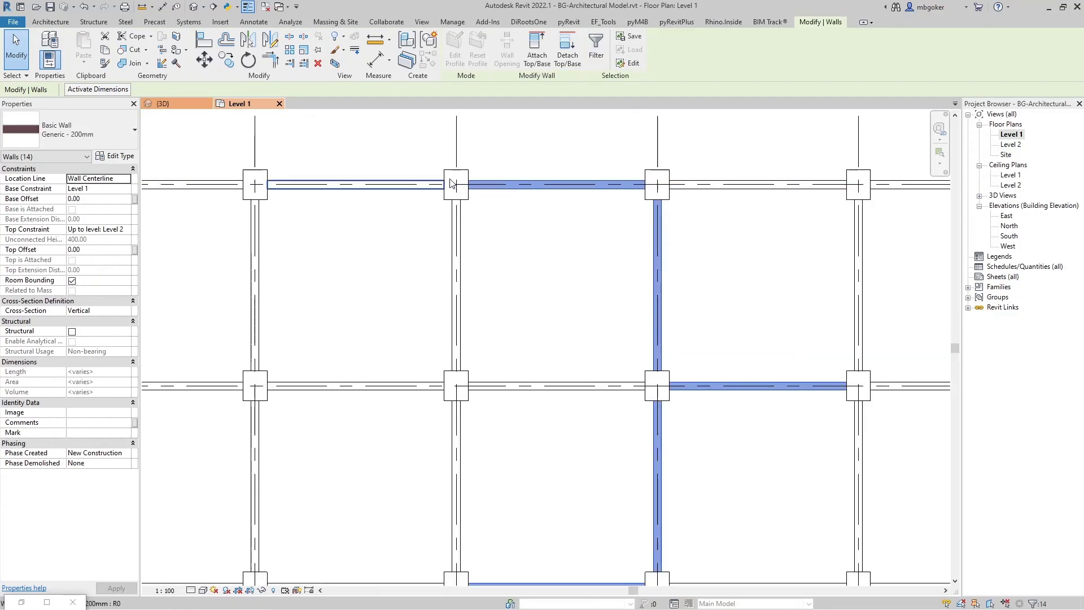
Add the structural link to the selection, Isolate Element with the walls, and return to Grasshopper
ctrl+click(449, 176)
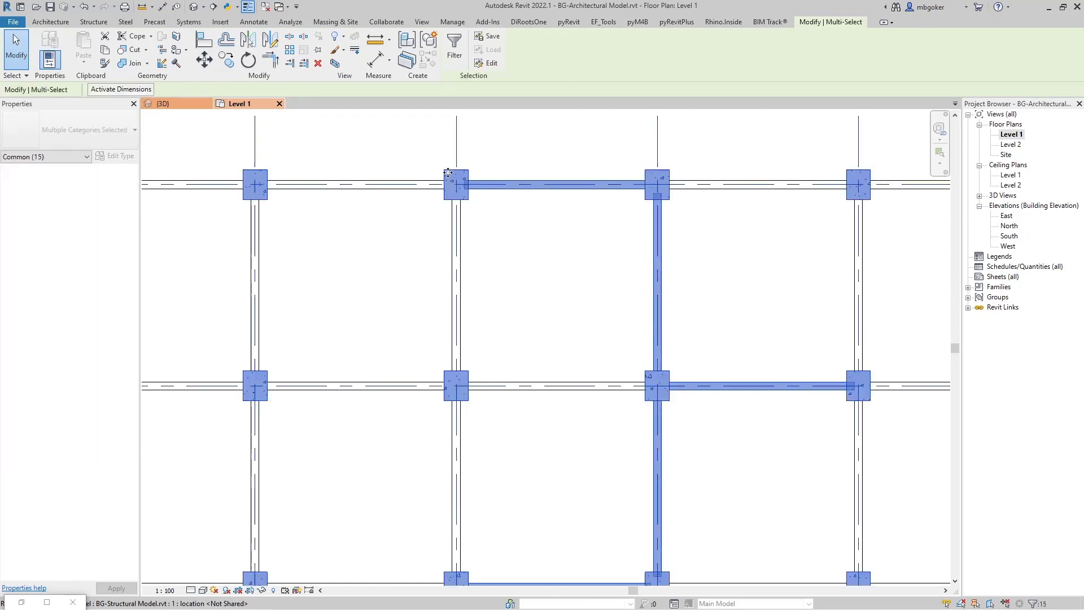
scroll(449, 176, down, 1)
click(261, 590)
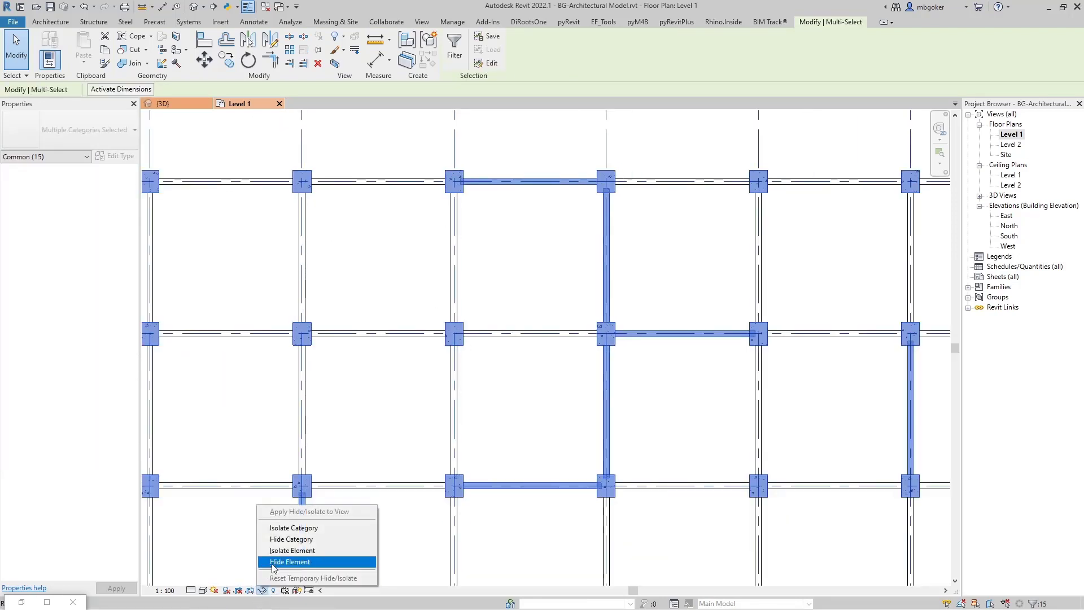
click(285, 552)
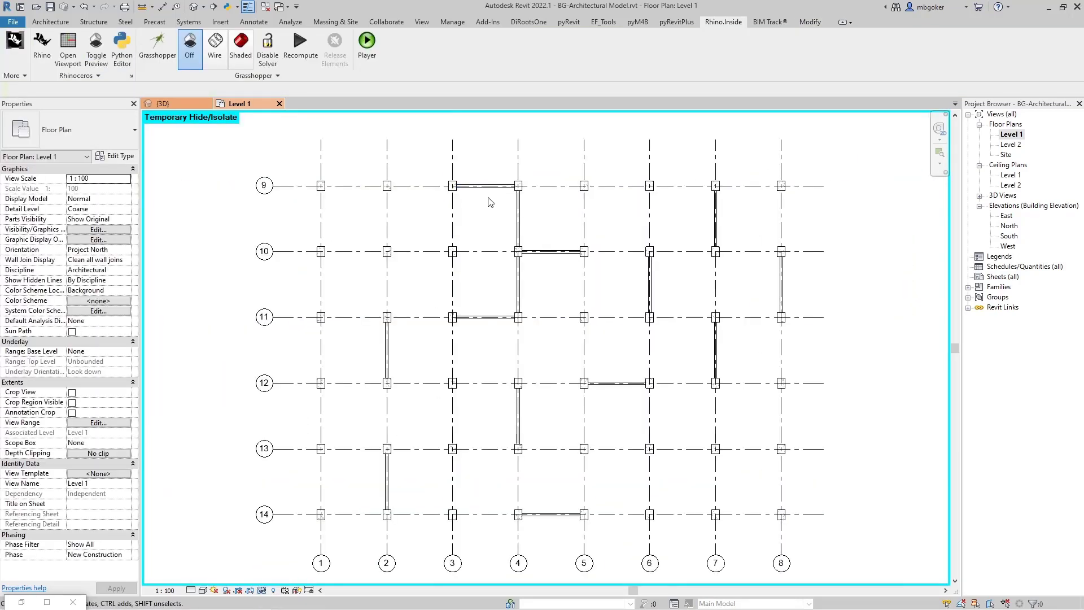
scroll(478, 200, up, 2)
scroll(462, 203, up, 2)
scroll(466, 237, down, 2)
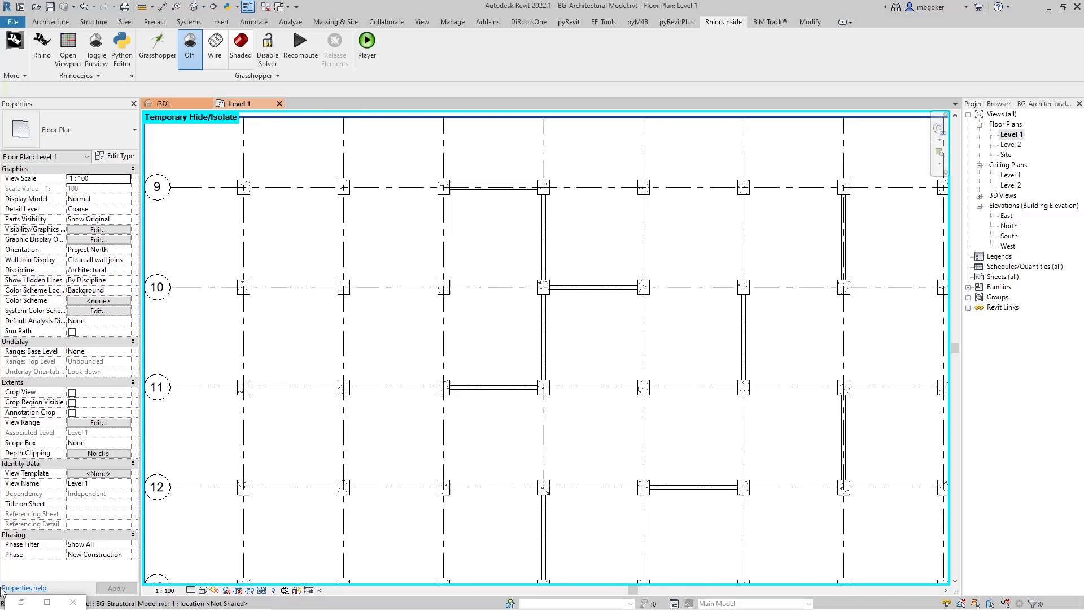
click(23, 603)
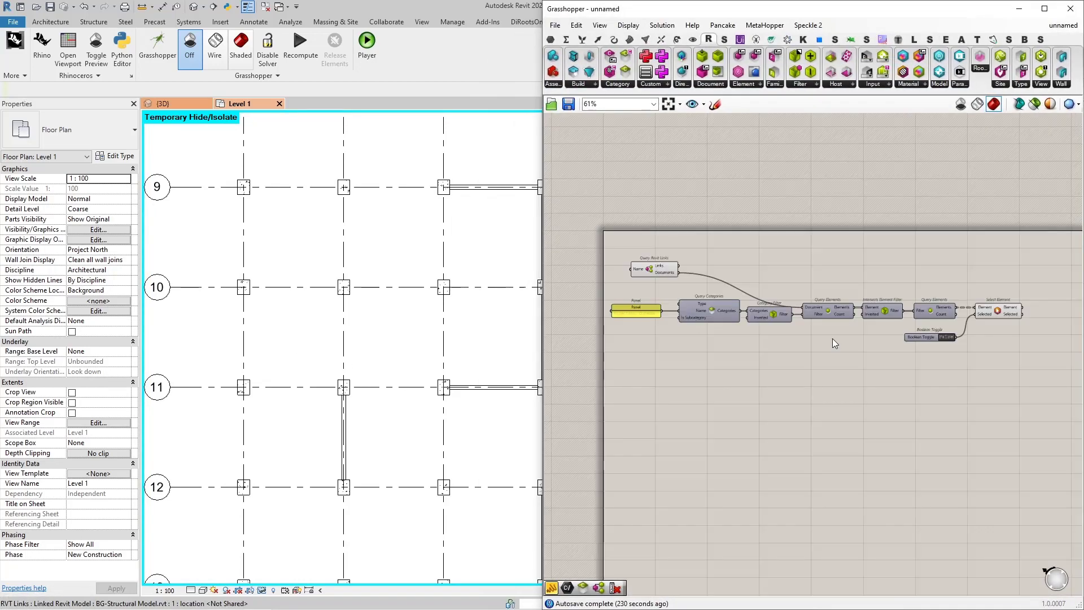